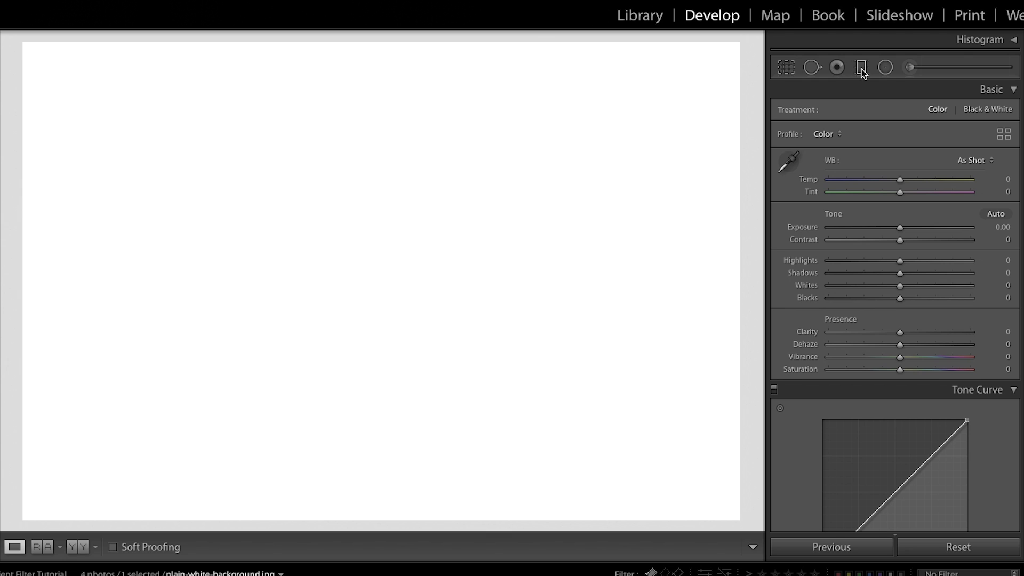
Step: Add a graduated filter at −4.00 exposure, drawn down from the image's top edge
{"action": "left_click", "coordinate": [862, 69]}
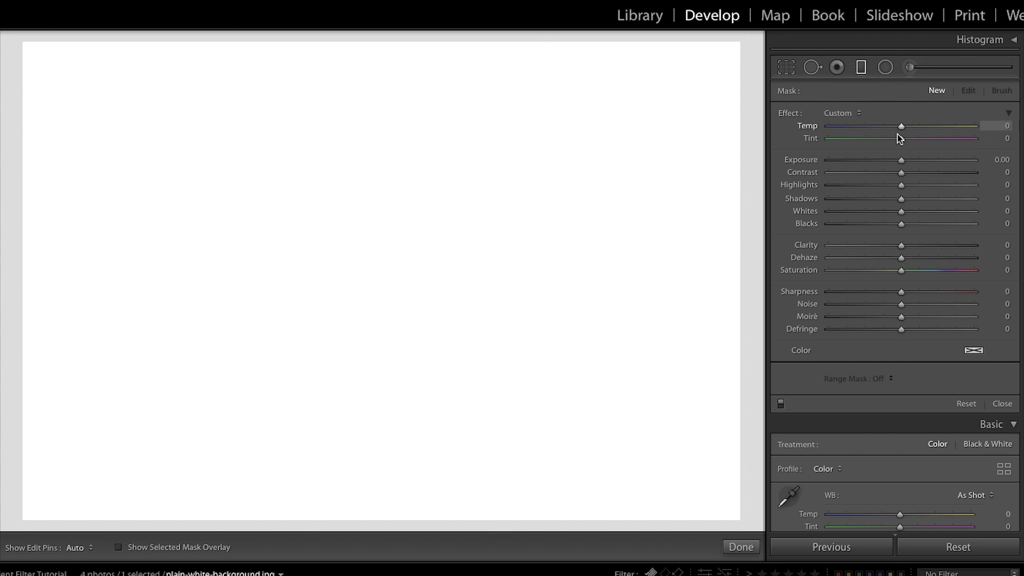
{"action": "left_click_drag", "start_coordinate": [901, 160], "coordinate": [827, 161]}
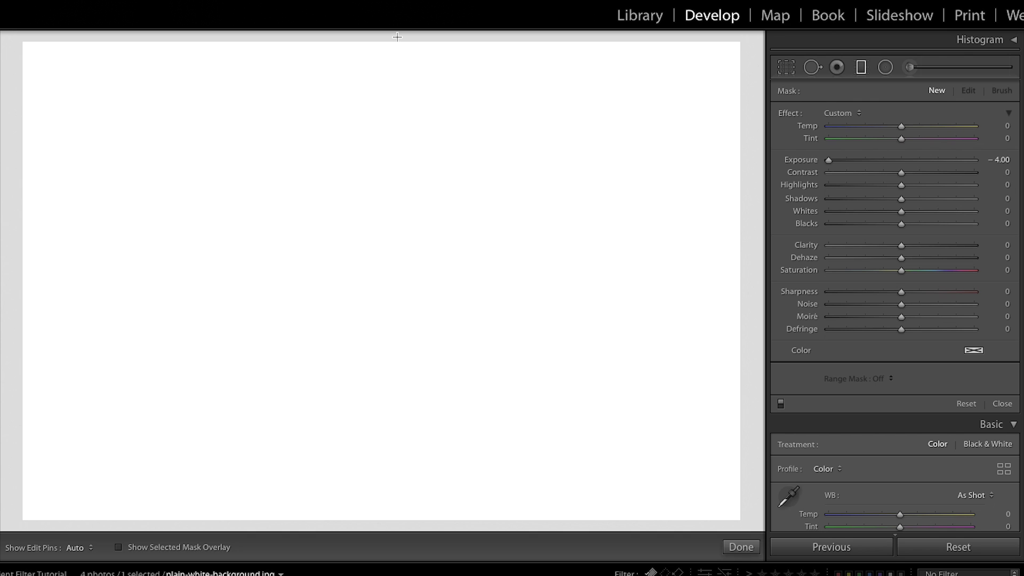
{"action": "left_click_drag", "start_coordinate": [397, 36], "coordinate": [393, 318]}
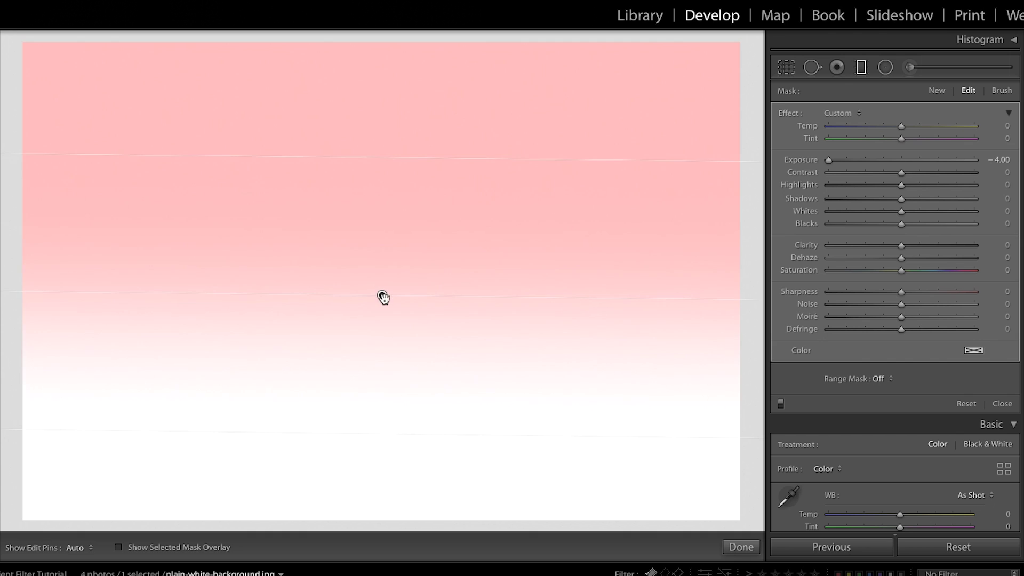
Step: Reposition and widen the gradient so the top darkens and fades to white below the middle
{"action": "left_click_drag", "start_coordinate": [382, 296], "coordinate": [390, 200]}
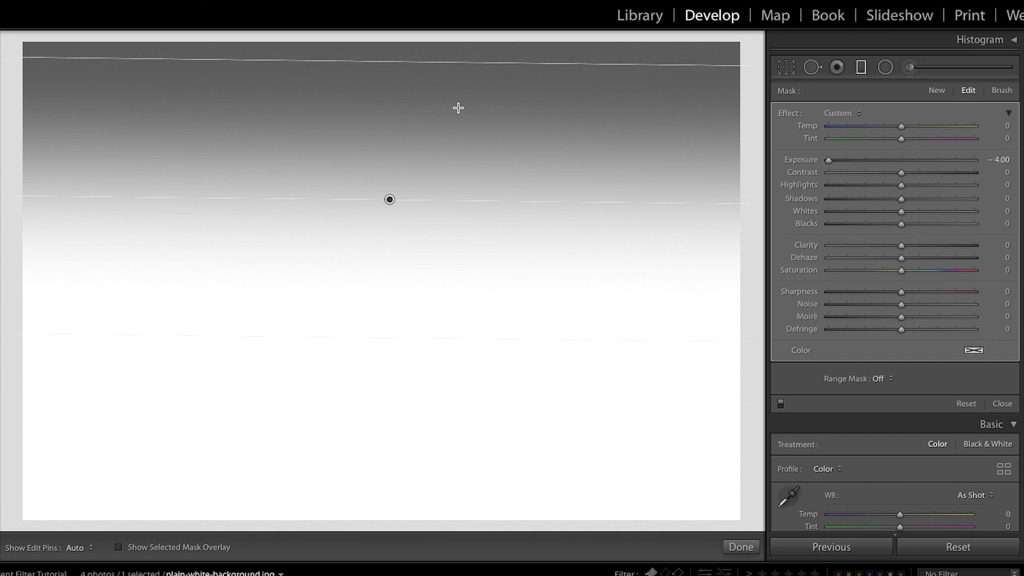
{"action": "left_click_drag", "start_coordinate": [428, 337], "coordinate": [458, 89]}
{"action": "left_click_drag", "start_coordinate": [393, 72], "coordinate": [382, 202]}
{"action": "key", "text": "apostrophe"}
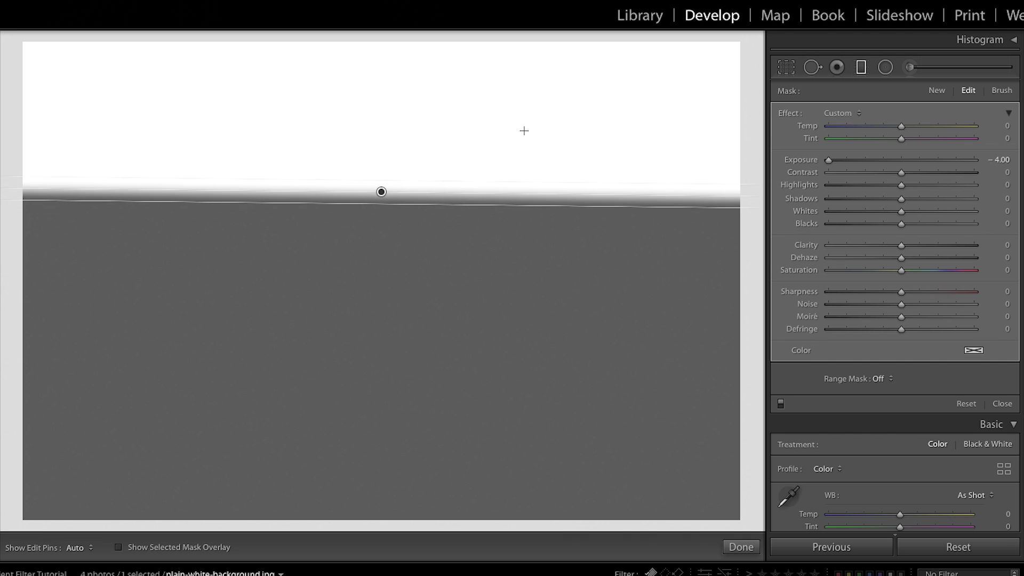
{"action": "key", "text": "apostrophe"}
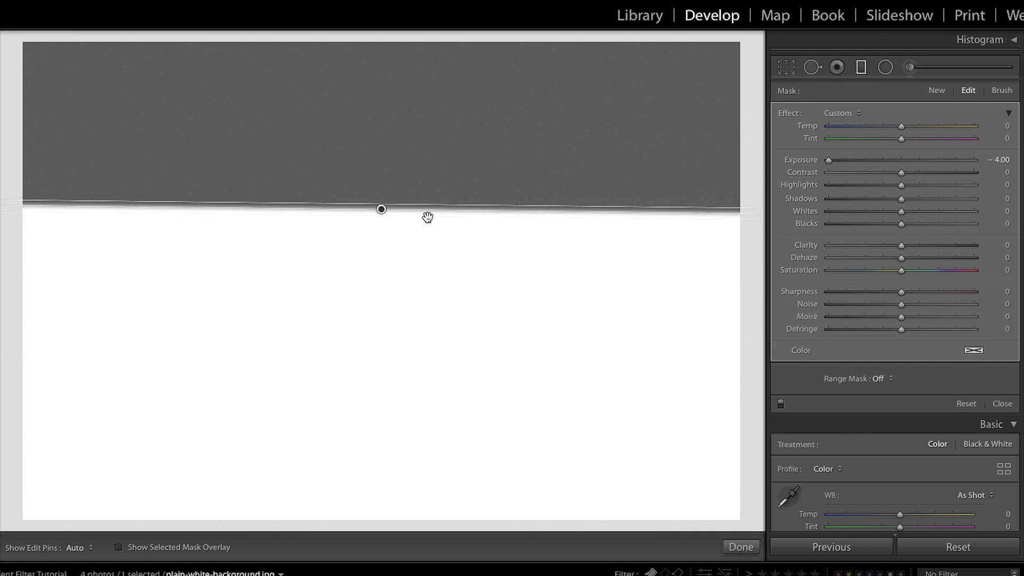
{"action": "left_click_drag", "start_coordinate": [427, 216], "coordinate": [439, 515]}
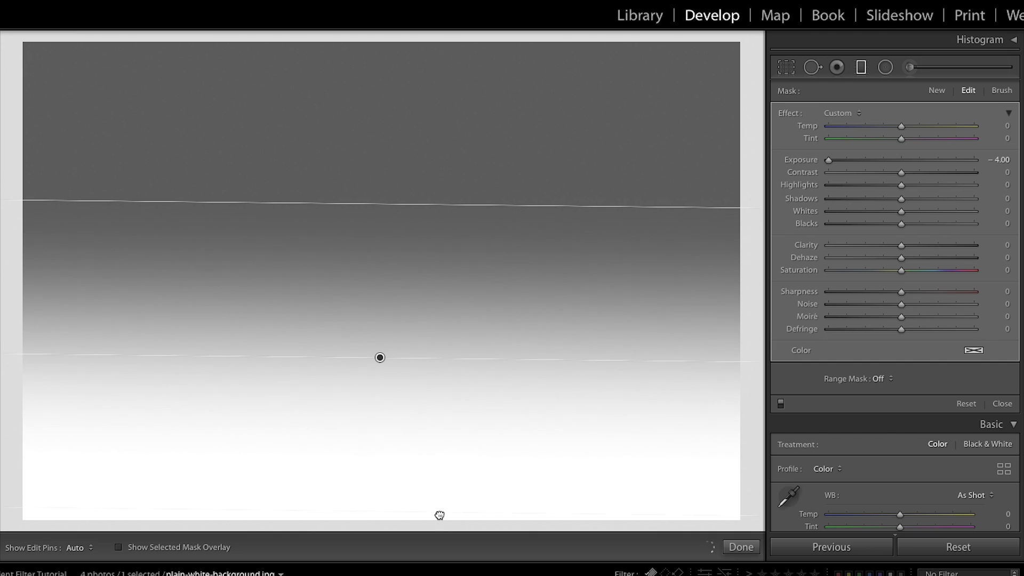
{"action": "left_click_drag", "start_coordinate": [377, 360], "coordinate": [368, 227]}
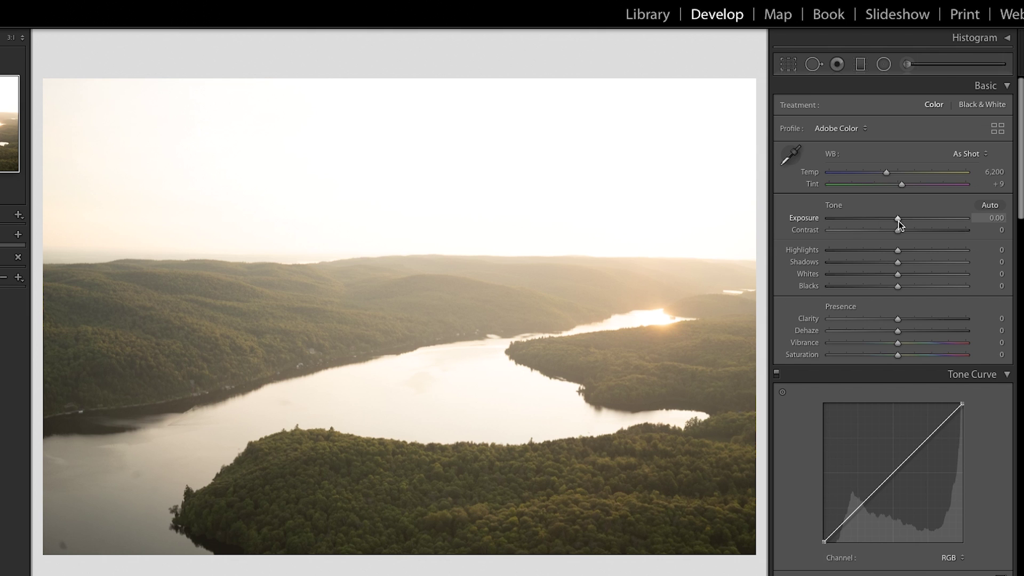
Step: Set Basic Exposure −0.35, Highlights −22 and Dehaze +12, then compare before and after
{"action": "left_click_drag", "start_coordinate": [898, 219], "coordinate": [892, 219]}
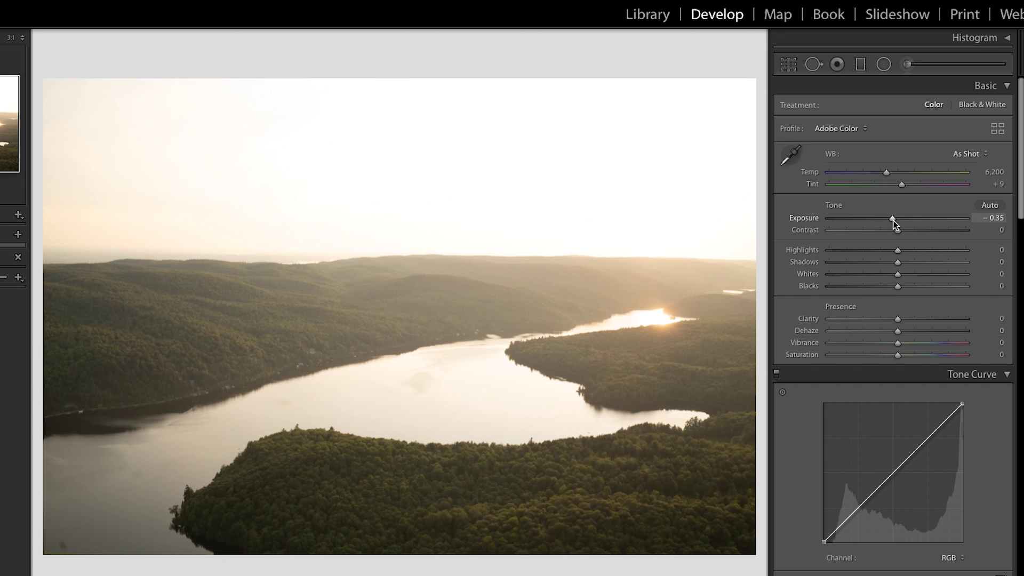
{"action": "left_click_drag", "start_coordinate": [898, 251], "coordinate": [881, 251]}
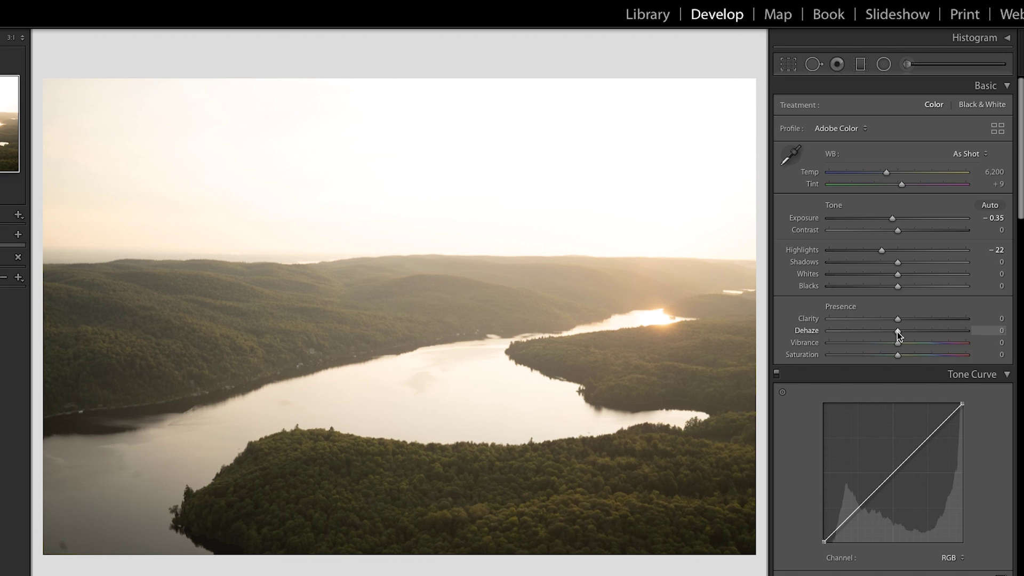
{"action": "left_click_drag", "start_coordinate": [904, 335], "coordinate": [905, 334]}
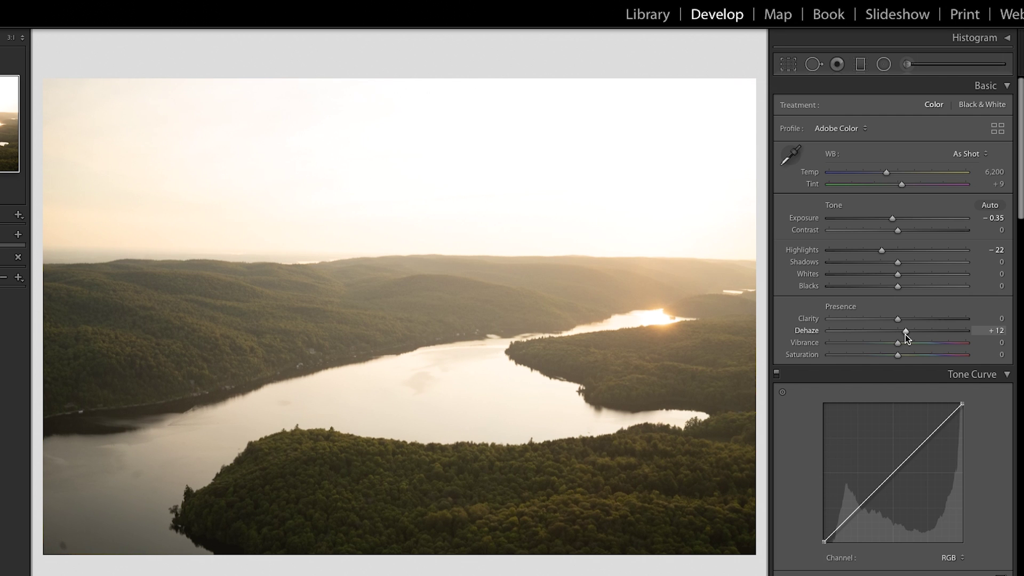
{"action": "key", "text": "backslash"}
{"action": "key", "text": "backslash"}
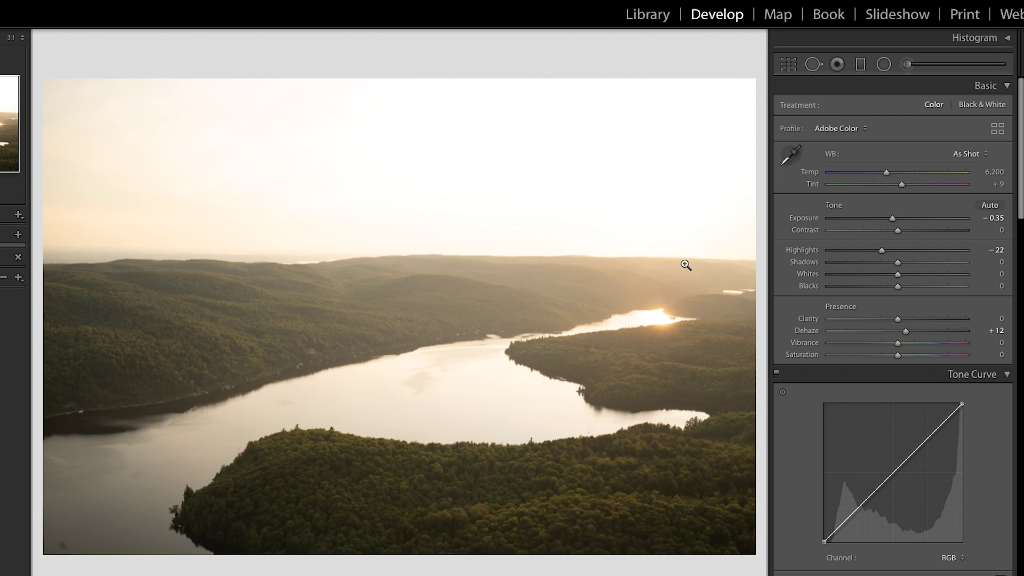
{"action": "key", "text": "backslash"}
{"action": "key", "text": "backslash"}
Step: Darken the sky with a reset graduated filter: exposure −2.06, highlights −48, whites −36, cooler temperature
{"action": "left_click", "coordinate": [860, 65]}
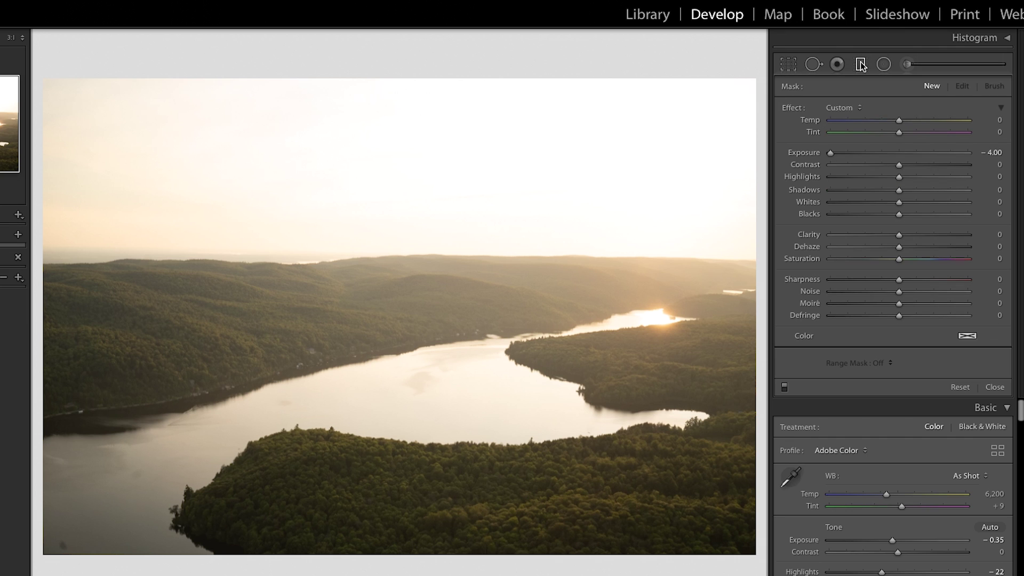
{"action": "double_click", "coordinate": [791, 108]}
{"action": "left_click_drag", "start_coordinate": [898, 152], "coordinate": [864, 154]}
{"action": "left_click_drag", "start_coordinate": [397, 63], "coordinate": [399, 266]}
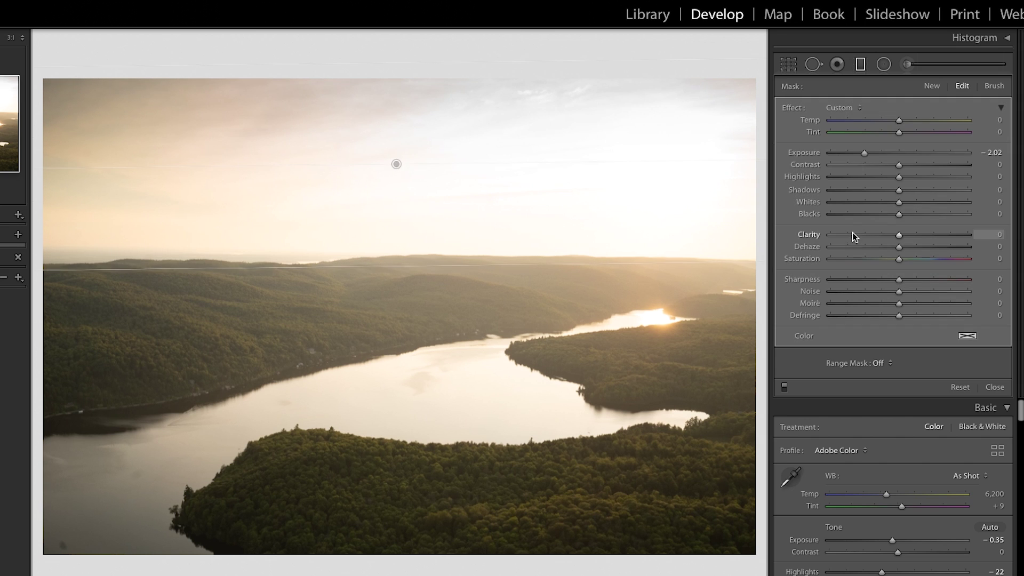
{"action": "mouse_move", "coordinate": [866, 152]}
{"action": "left_mouse_down"}
{"action": "mouse_move", "coordinate": [898, 158]}
{"action": "mouse_move", "coordinate": [863, 158]}
{"action": "left_mouse_up"}
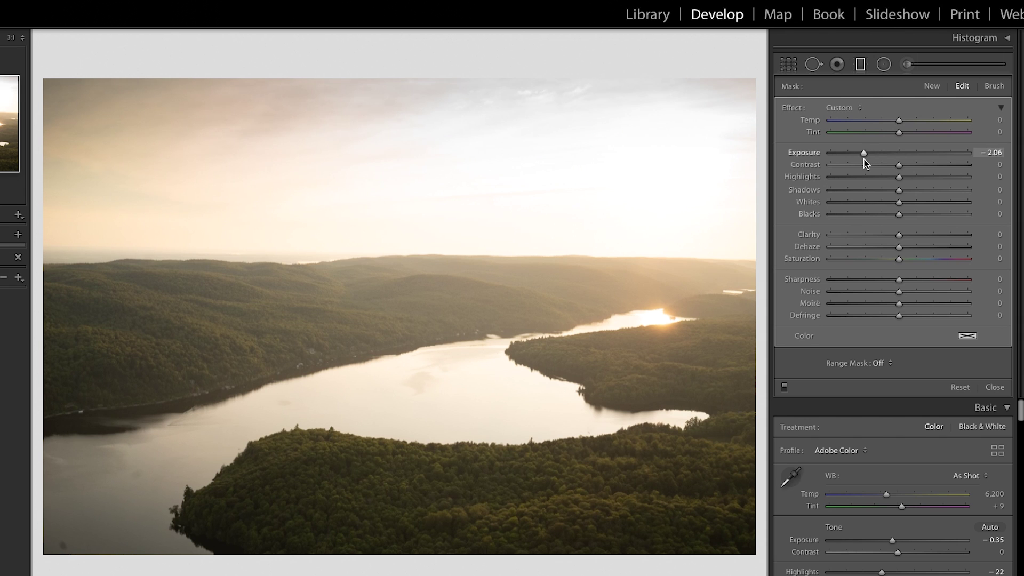
{"action": "left_click_drag", "start_coordinate": [899, 177], "coordinate": [875, 202]}
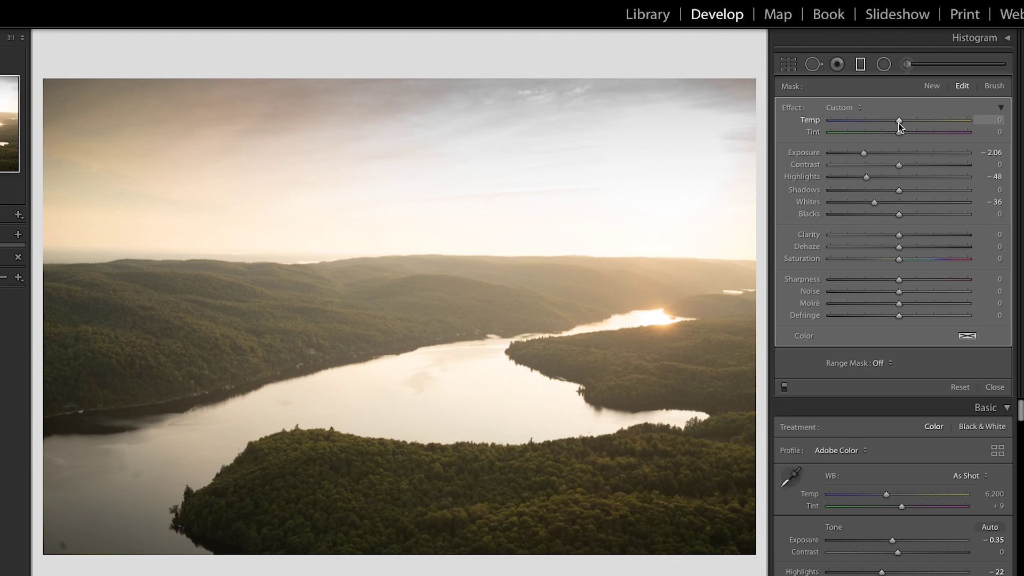
{"action": "left_click_drag", "start_coordinate": [898, 124], "coordinate": [844, 124]}
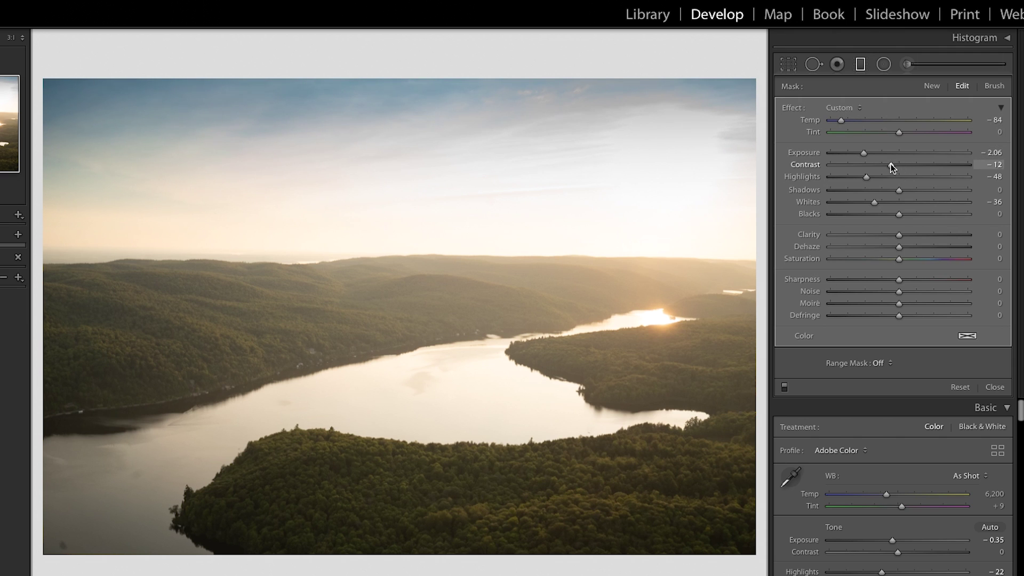
Step: Refine the sky gradient: whites −25, clarity −12, sharpness −60, lower contrast, lifted shadows, cooler temperature
{"action": "left_click_drag", "start_coordinate": [891, 164], "coordinate": [889, 164]}
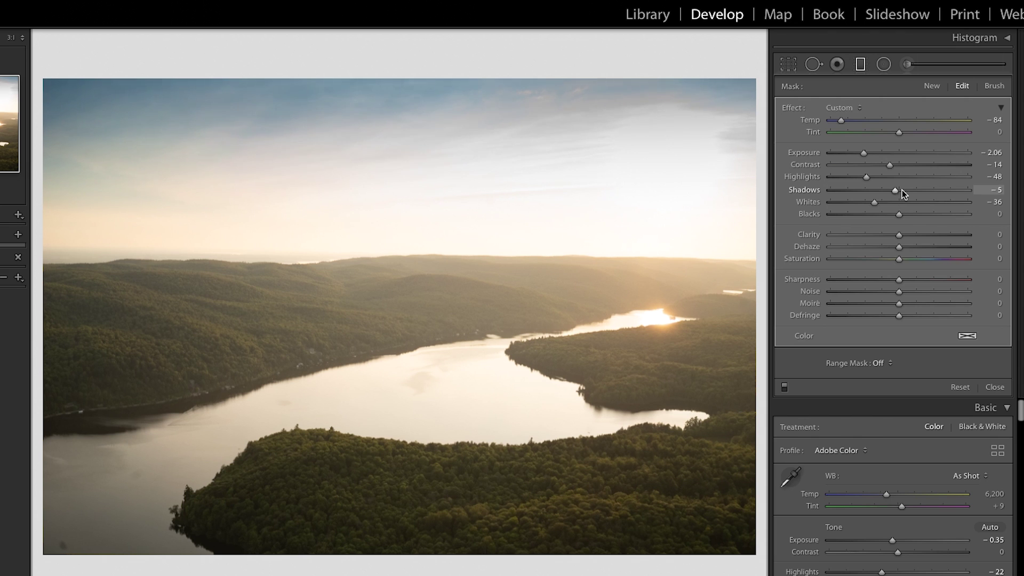
{"action": "left_click_drag", "start_coordinate": [897, 190], "coordinate": [880, 206]}
{"action": "left_click_drag", "start_coordinate": [863, 156], "coordinate": [857, 156]}
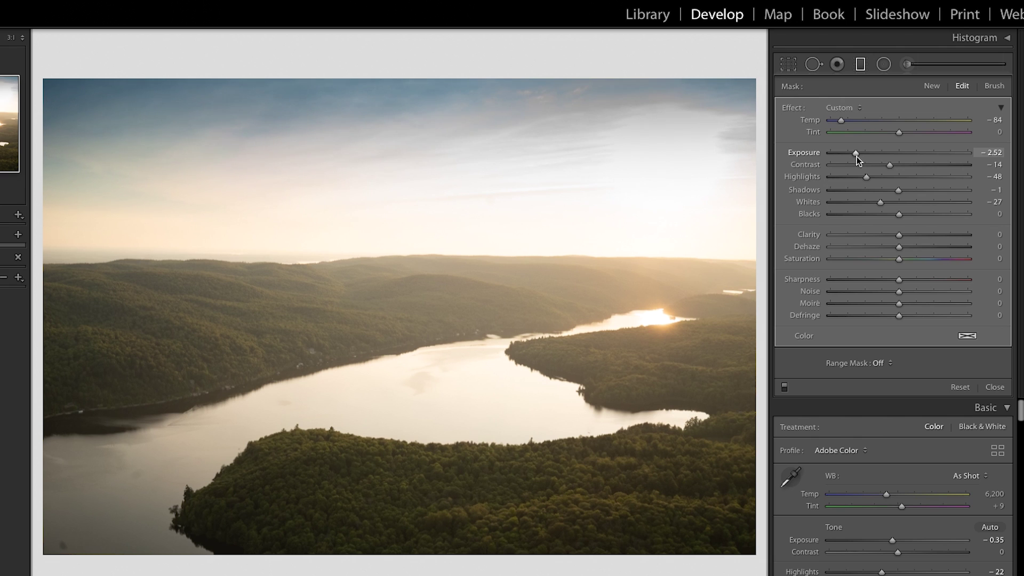
{"action": "left_click_drag", "start_coordinate": [882, 204], "coordinate": [883, 203]}
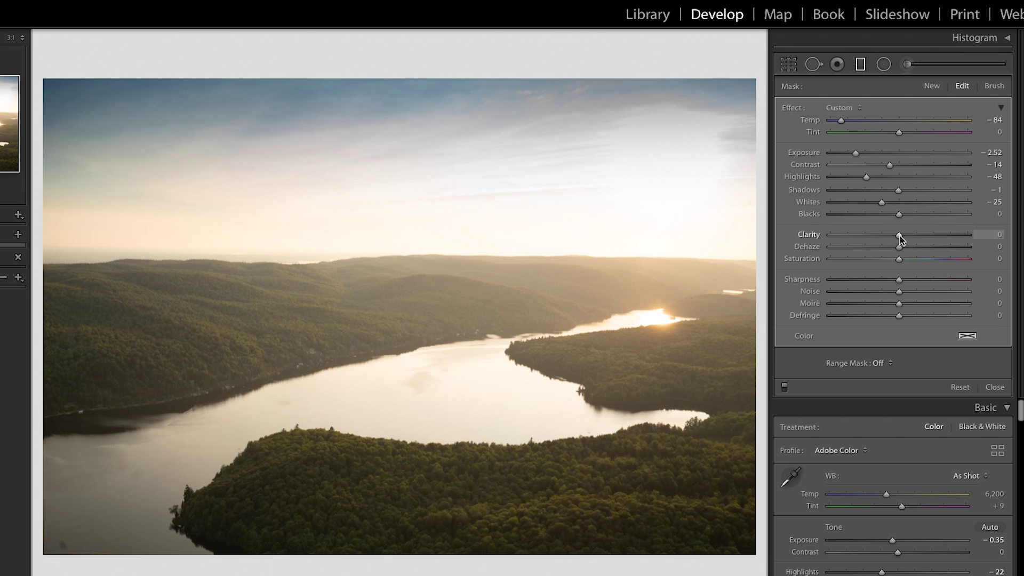
{"action": "left_click_drag", "start_coordinate": [896, 235], "coordinate": [891, 235]}
{"action": "left_click_drag", "start_coordinate": [897, 282], "coordinate": [856, 280]}
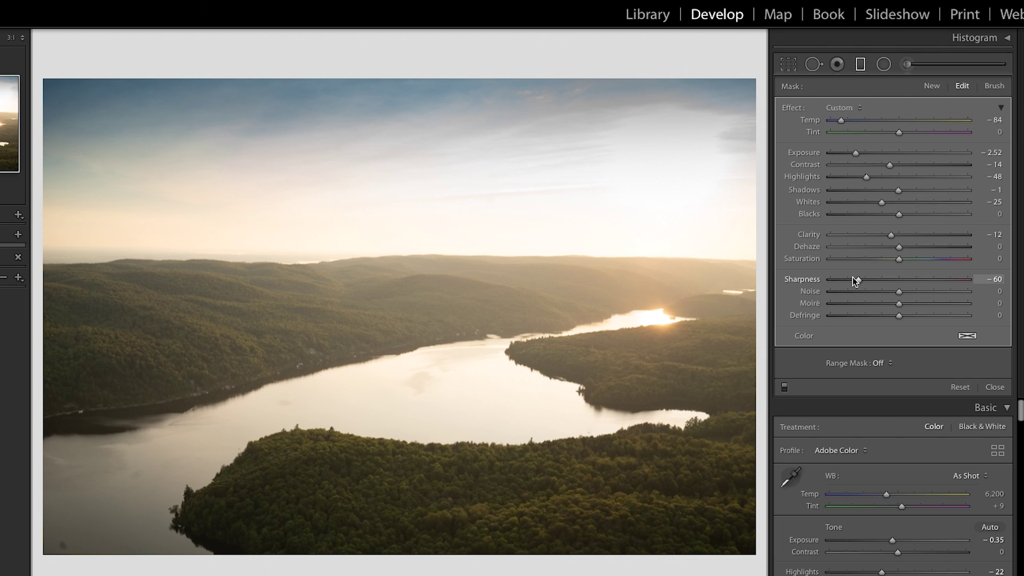
{"action": "left_click_drag", "start_coordinate": [853, 277], "coordinate": [853, 276]}
{"action": "left_click_drag", "start_coordinate": [859, 156], "coordinate": [856, 156]}
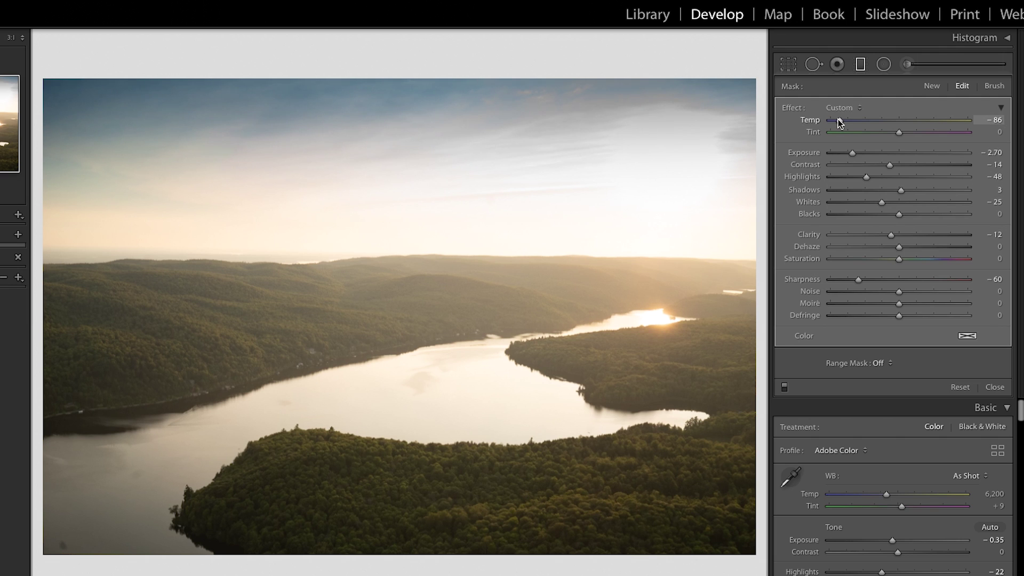
{"action": "left_click_drag", "start_coordinate": [837, 119], "coordinate": [837, 119]}
Step: Compare the sky gradient on and off, settle its exposure at −2.41, and close the filter
{"action": "left_click", "coordinate": [785, 386]}
{"action": "left_click", "coordinate": [786, 386]}
{"action": "left_click", "coordinate": [785, 386]}
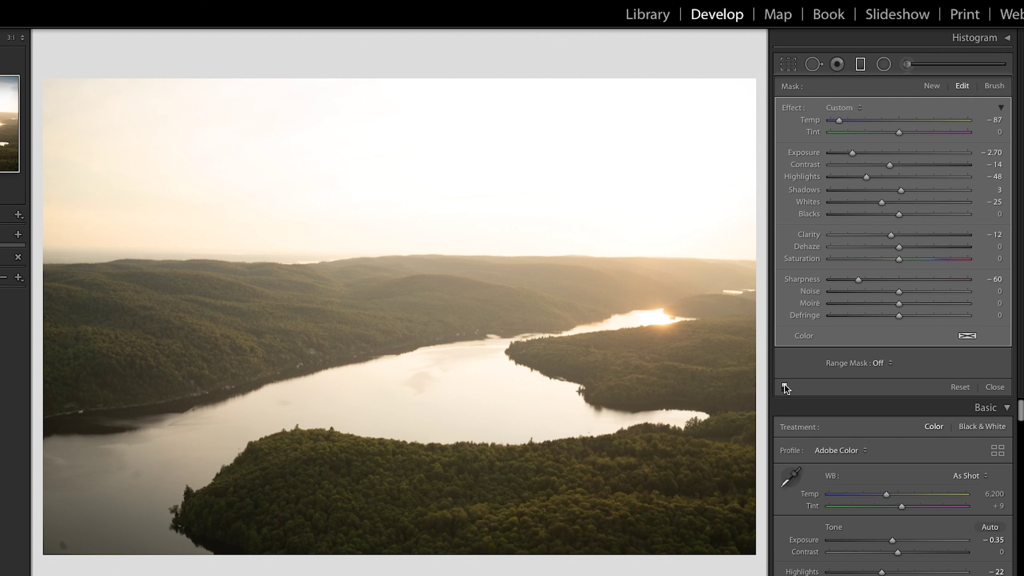
{"action": "left_click", "coordinate": [785, 386]}
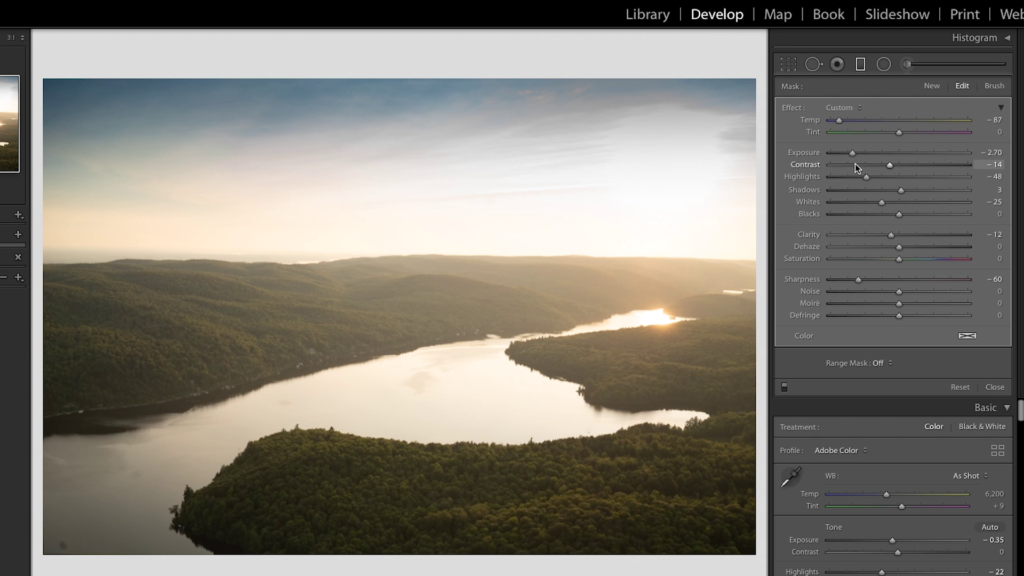
{"action": "left_click_drag", "start_coordinate": [857, 156], "coordinate": [853, 156]}
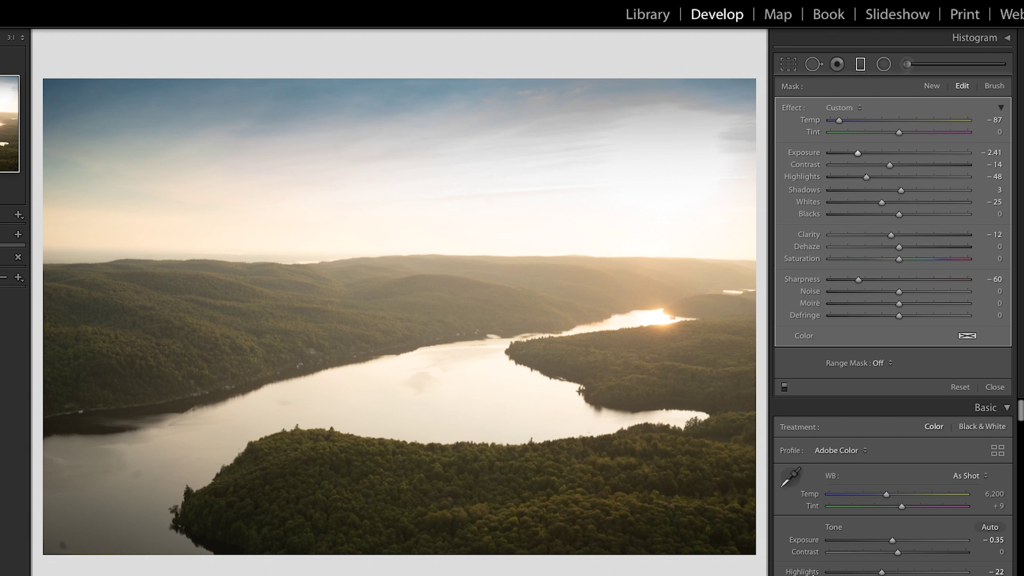
{"action": "key", "text": "m"}
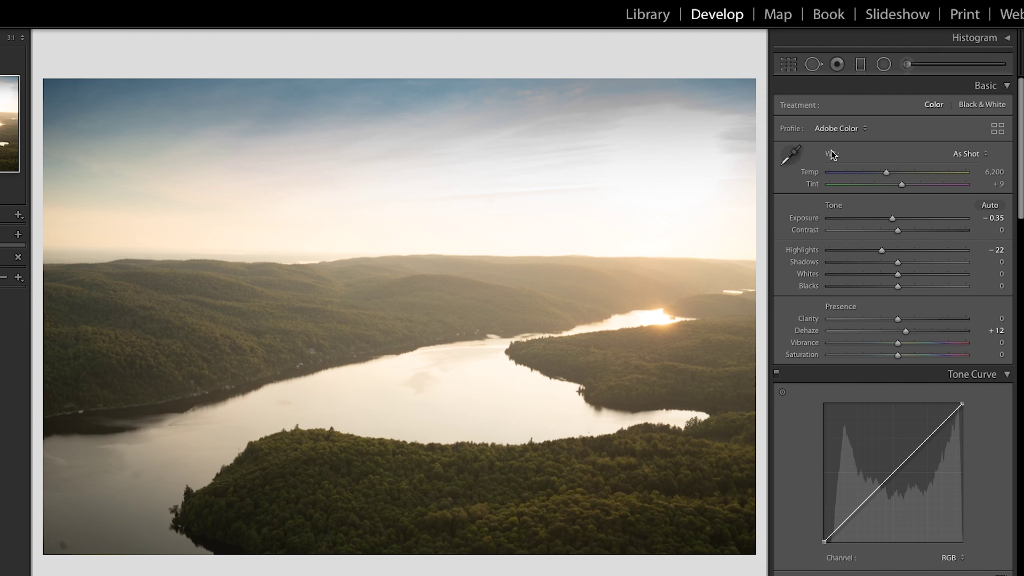
{"action": "left_click", "coordinate": [859, 64]}
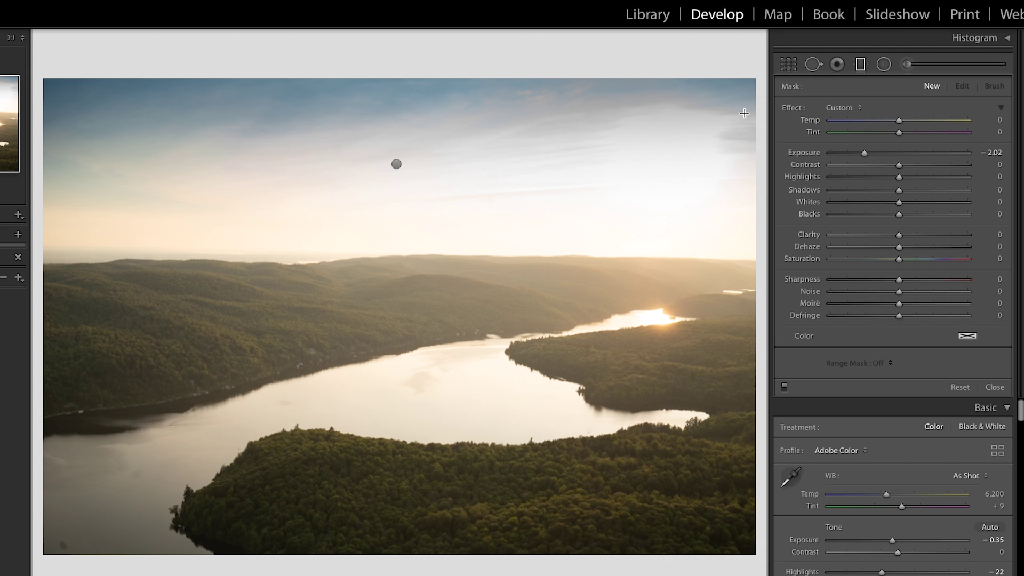
Step: Draw a reset gradient from the bottom edge to the lake with Tint −56, Shadows −18, Highlights 21, Saturation 9
{"action": "double_click", "coordinate": [793, 110]}
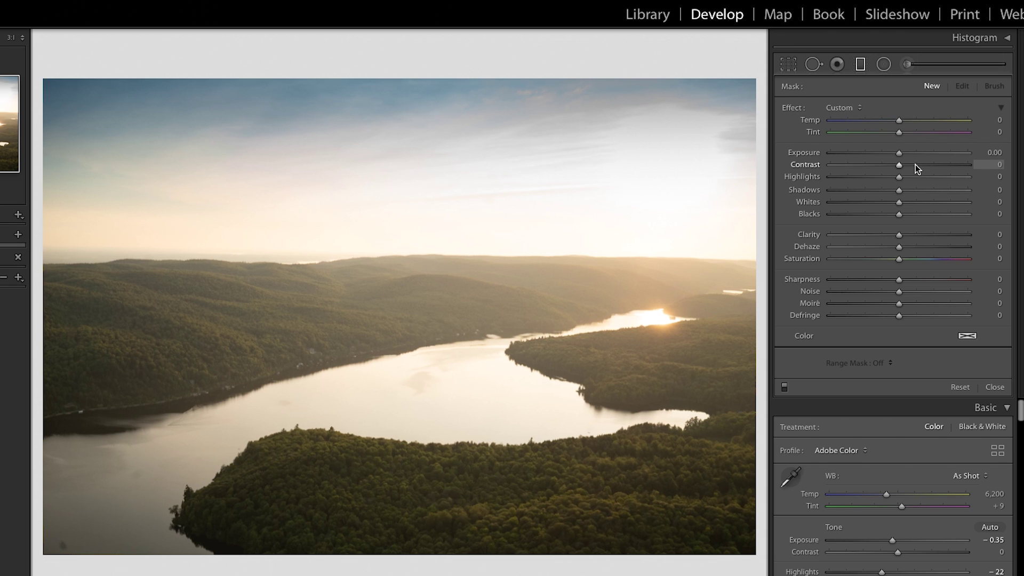
{"action": "left_click_drag", "start_coordinate": [439, 562], "coordinate": [443, 264]}
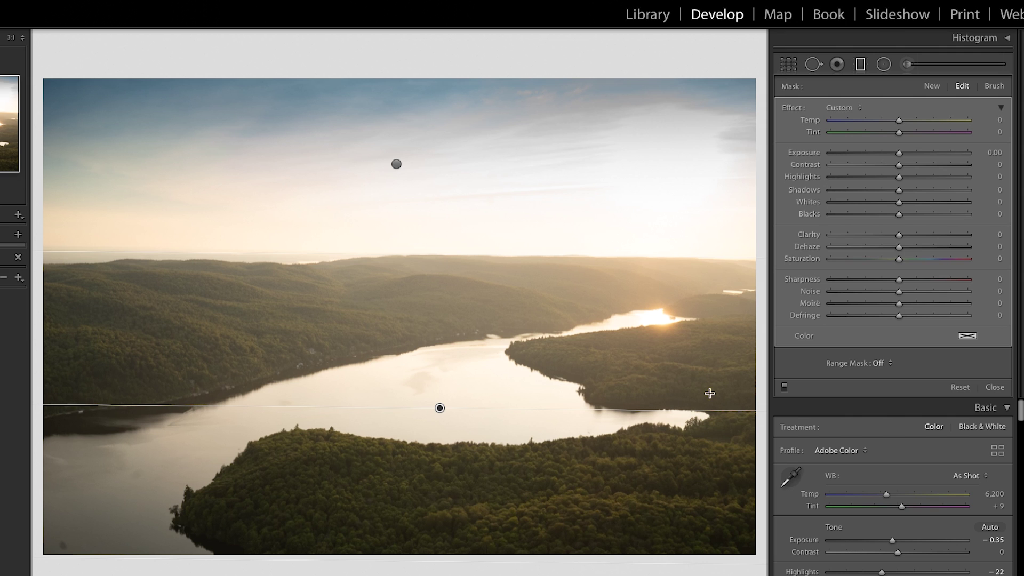
{"action": "left_click_drag", "start_coordinate": [900, 134], "coordinate": [867, 133]}
{"action": "left_click_drag", "start_coordinate": [899, 259], "coordinate": [905, 259]}
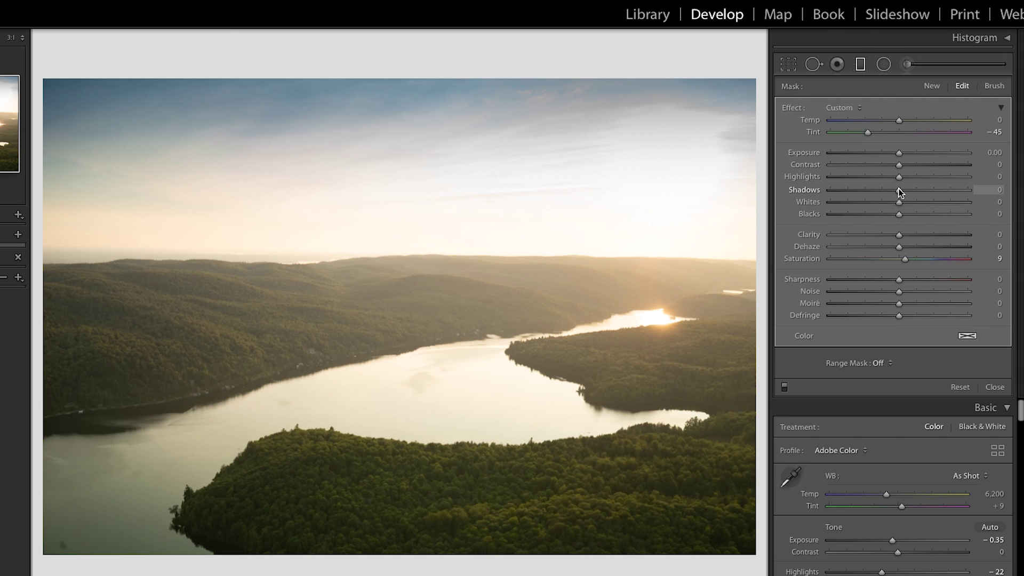
{"action": "left_click_drag", "start_coordinate": [897, 190], "coordinate": [888, 192]}
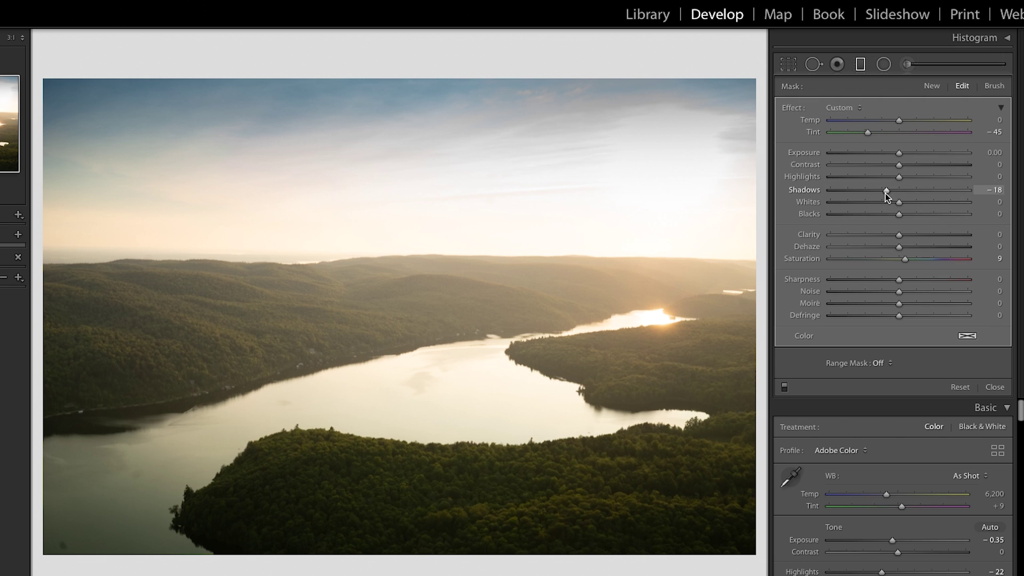
{"action": "left_click_drag", "start_coordinate": [900, 179], "coordinate": [914, 180]}
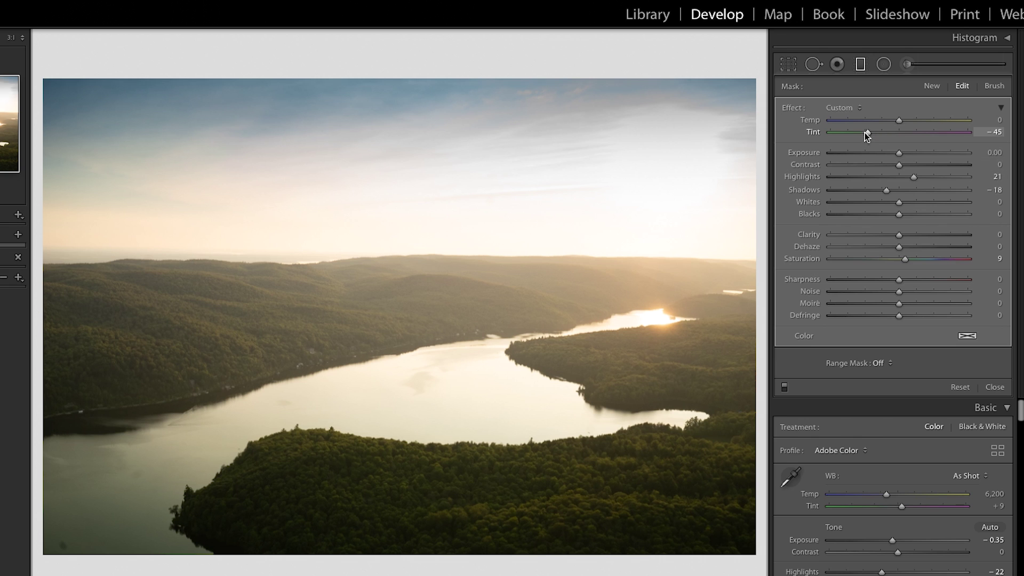
{"action": "left_click", "coordinate": [866, 133]}
{"action": "left_click_drag", "start_coordinate": [866, 136], "coordinate": [863, 134]}
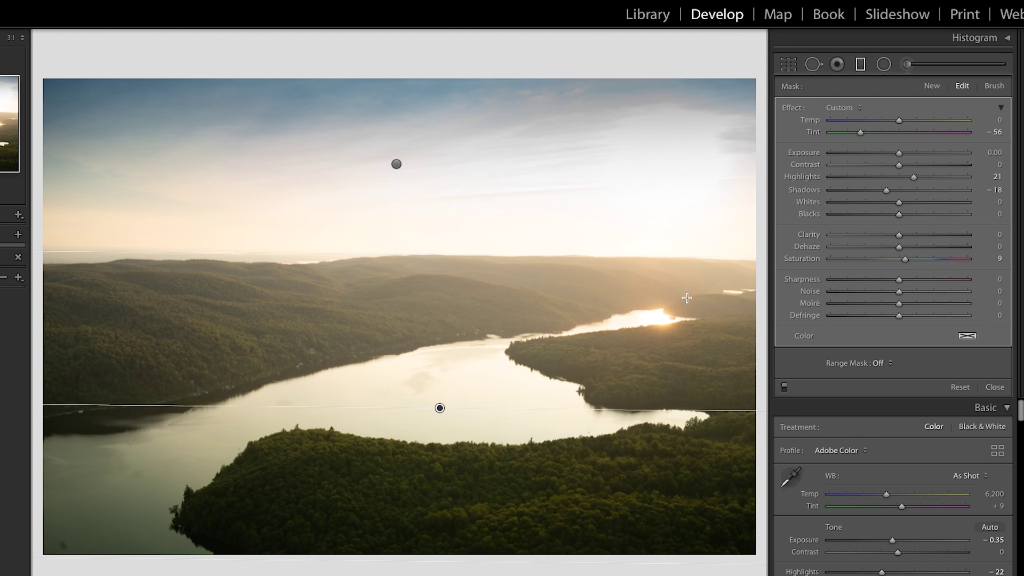
Step: Check the mask overlay and move the gradient's edge higher up the lake
{"action": "key", "text": "o"}
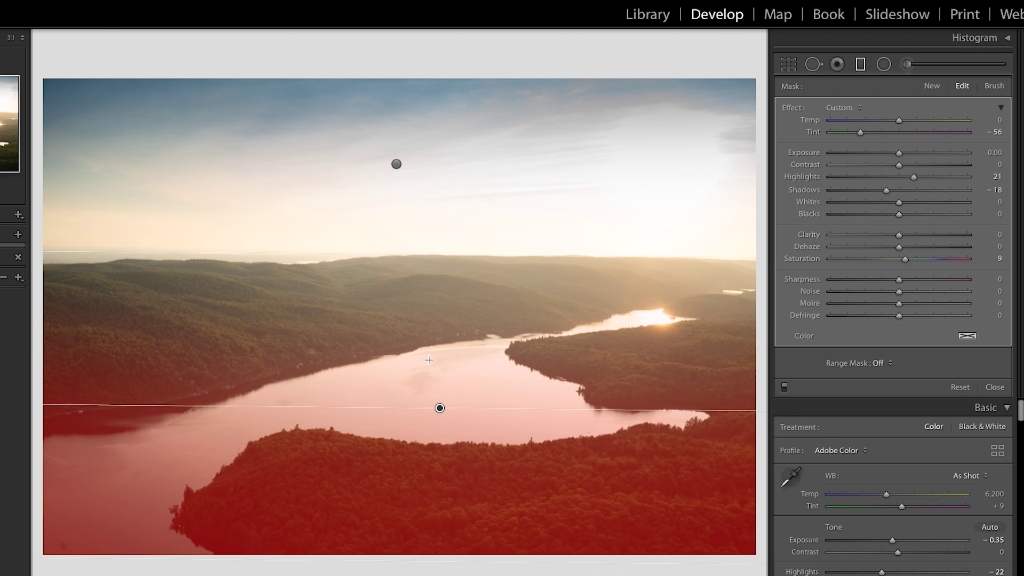
{"action": "left_click_drag", "start_coordinate": [431, 256], "coordinate": [432, 231]}
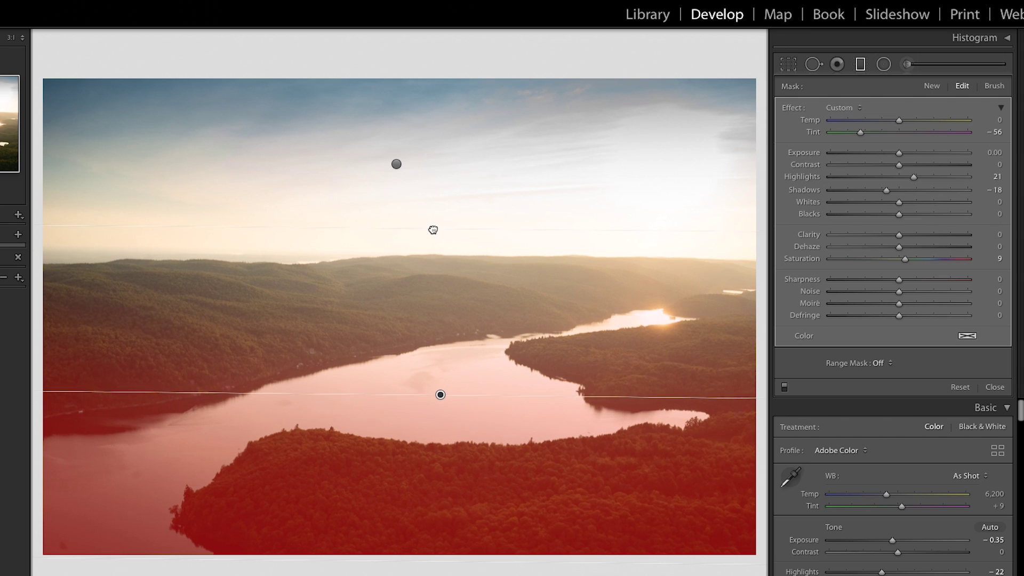
{"action": "key", "text": "h"}
{"action": "key", "text": "o"}
{"action": "key", "text": "h"}
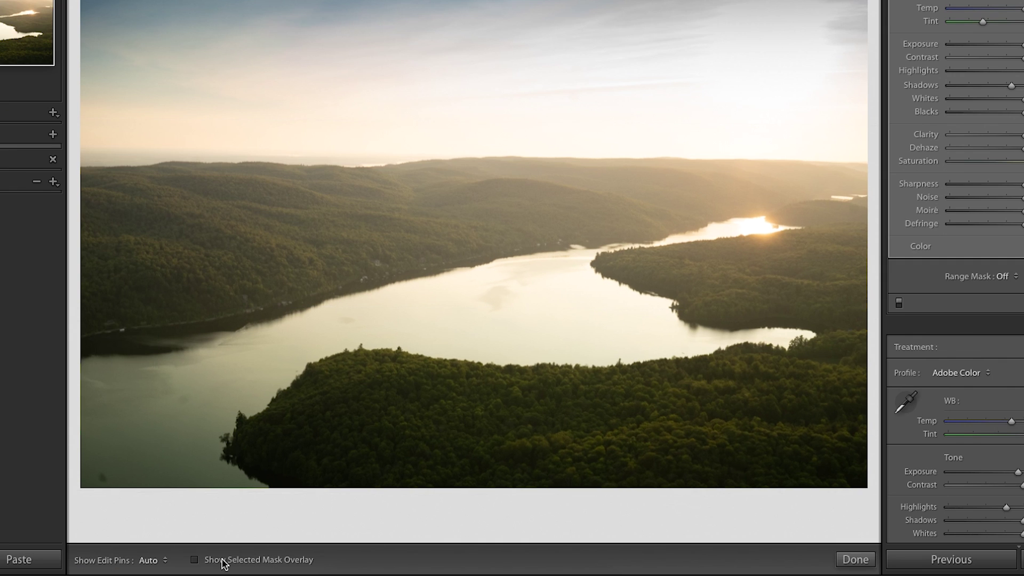
Step: Show the mask overlay and switch the filter's brush to erase mode
{"action": "left_click", "coordinate": [223, 560]}
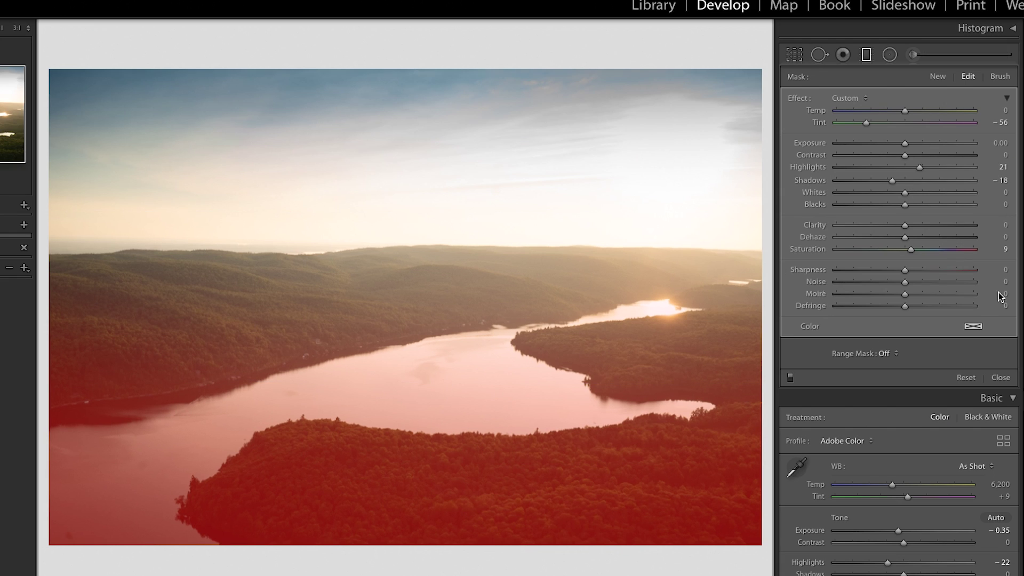
{"action": "left_click", "coordinate": [999, 77]}
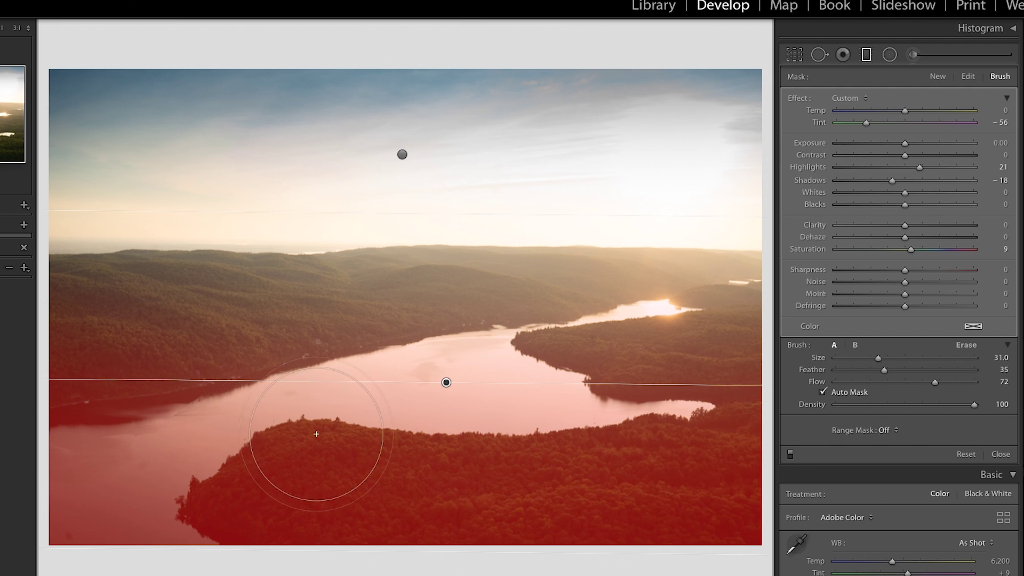
{"action": "scroll", "coordinate": [320, 422], "scroll_direction": "down", "scroll_amount": 6}
{"action": "key", "text": "alt"}
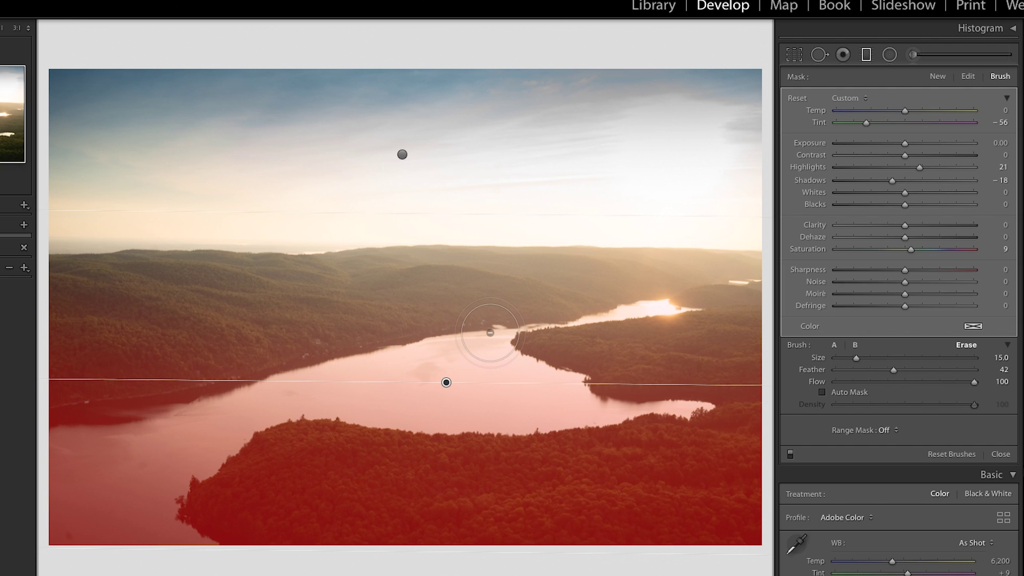
Step: Erase the mask from the lake's left, right and centre water, then hide the overlay
{"action": "scroll", "coordinate": [71, 434], "scroll_direction": "down", "scroll_amount": 2}
{"action": "mouse_move", "coordinate": [71, 433]}
{"action": "left_mouse_down"}
{"action": "mouse_move", "coordinate": [174, 427]}
{"action": "mouse_move", "coordinate": [0, 436]}
{"action": "mouse_move", "coordinate": [166, 428]}
{"action": "mouse_move", "coordinate": [81, 456]}
{"action": "mouse_move", "coordinate": [50, 511]}
{"action": "mouse_move", "coordinate": [77, 515]}
{"action": "mouse_move", "coordinate": [97, 544]}
{"action": "mouse_move", "coordinate": [123, 559]}
{"action": "mouse_move", "coordinate": [151, 522]}
{"action": "mouse_move", "coordinate": [189, 555]}
{"action": "mouse_move", "coordinate": [145, 488]}
{"action": "mouse_move", "coordinate": [185, 441]}
{"action": "mouse_move", "coordinate": [166, 483]}
{"action": "mouse_move", "coordinate": [188, 444]}
{"action": "mouse_move", "coordinate": [208, 443]}
{"action": "mouse_move", "coordinate": [203, 456]}
{"action": "mouse_move", "coordinate": [225, 414]}
{"action": "mouse_move", "coordinate": [209, 418]}
{"action": "mouse_move", "coordinate": [371, 377]}
{"action": "mouse_move", "coordinate": [332, 392]}
{"action": "mouse_move", "coordinate": [455, 405]}
{"action": "mouse_move", "coordinate": [412, 394]}
{"action": "mouse_move", "coordinate": [405, 379]}
{"action": "mouse_move", "coordinate": [488, 357]}
{"action": "mouse_move", "coordinate": [539, 399]}
{"action": "mouse_move", "coordinate": [501, 384]}
{"action": "mouse_move", "coordinate": [569, 397]}
{"action": "mouse_move", "coordinate": [468, 398]}
{"action": "mouse_move", "coordinate": [529, 406]}
{"action": "mouse_move", "coordinate": [439, 411]}
{"action": "mouse_move", "coordinate": [407, 403]}
{"action": "mouse_move", "coordinate": [436, 377]}
{"action": "mouse_move", "coordinate": [507, 374]}
{"action": "left_mouse_up"}
{"action": "scroll", "coordinate": [694, 395], "scroll_direction": "down", "scroll_amount": 4}
{"action": "scroll", "coordinate": [576, 393], "scroll_direction": "down", "scroll_amount": 2}
{"action": "mouse_move", "coordinate": [574, 389]}
{"action": "left_mouse_down"}
{"action": "mouse_move", "coordinate": [601, 405]}
{"action": "mouse_move", "coordinate": [540, 414]}
{"action": "mouse_move", "coordinate": [697, 406]}
{"action": "mouse_move", "coordinate": [612, 406]}
{"action": "mouse_move", "coordinate": [505, 356]}
{"action": "mouse_move", "coordinate": [500, 341]}
{"action": "mouse_move", "coordinate": [240, 394]}
{"action": "mouse_move", "coordinate": [53, 418]}
{"action": "mouse_move", "coordinate": [292, 379]}
{"action": "left_mouse_up"}
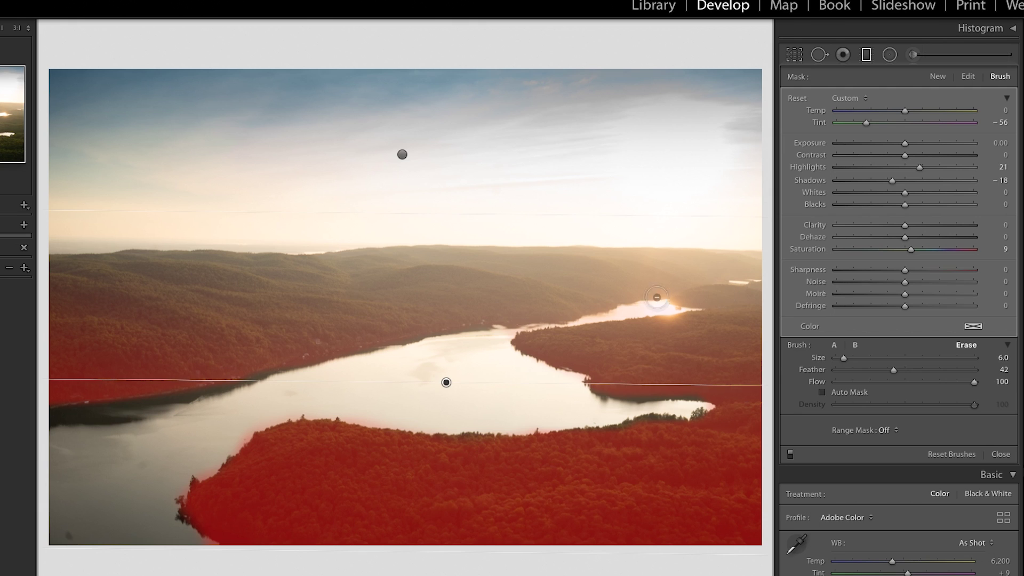
{"action": "scroll", "coordinate": [480, 337], "scroll_direction": "down", "scroll_amount": 2}
{"action": "mouse_move", "coordinate": [480, 336]}
{"action": "left_mouse_down"}
{"action": "mouse_move", "coordinate": [512, 330]}
{"action": "mouse_move", "coordinate": [425, 336]}
{"action": "mouse_move", "coordinate": [678, 311]}
{"action": "left_mouse_up"}
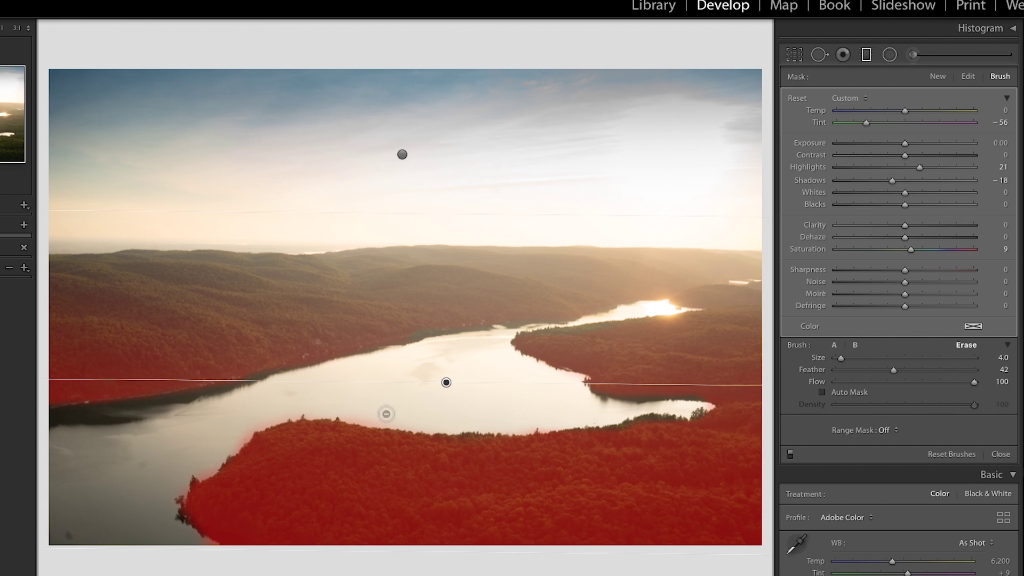
{"action": "key", "text": "alt"}
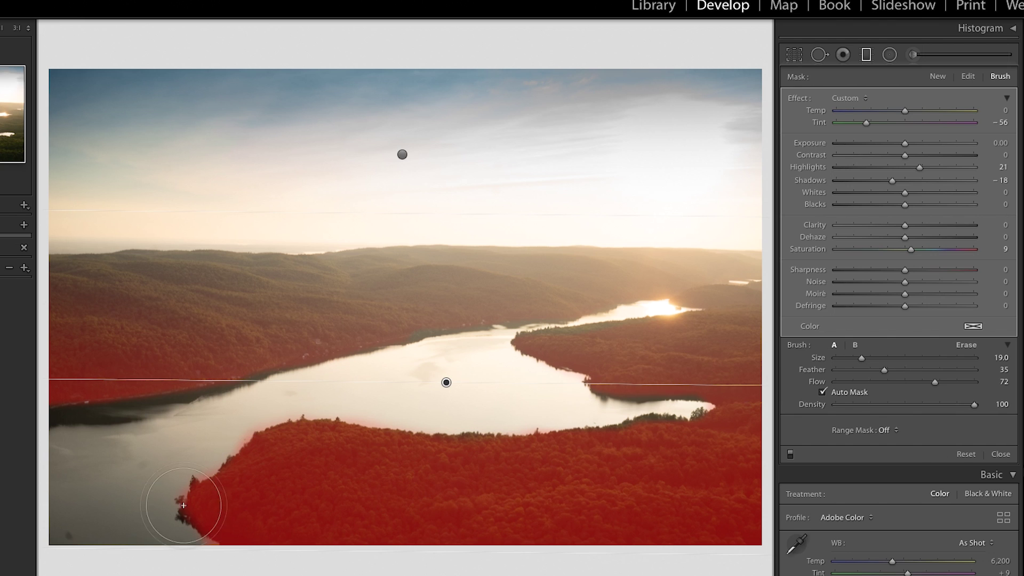
{"action": "key", "text": "o"}
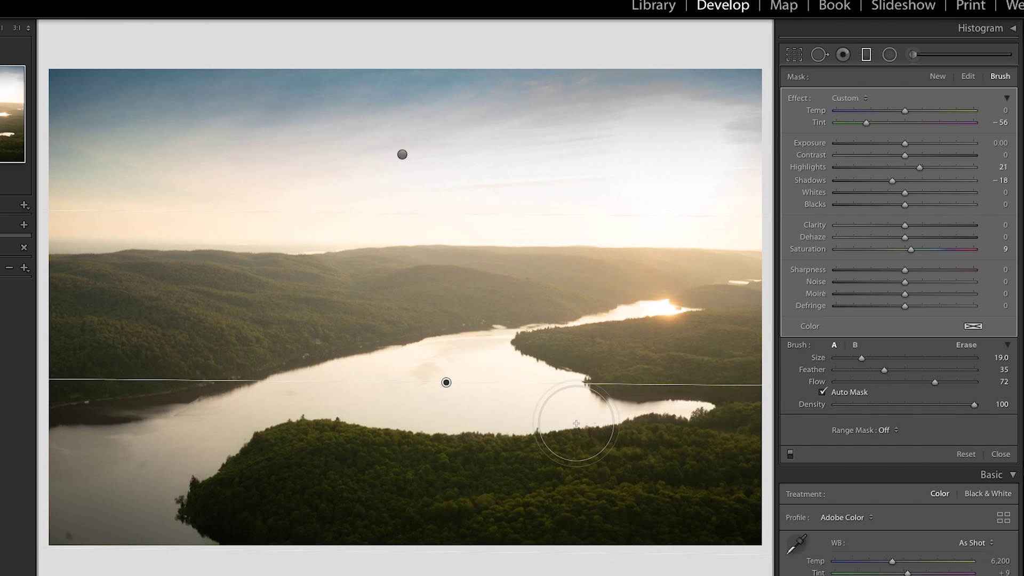
Step: Toggle the foreground filter off and on, close it, and compare the original with the edit
{"action": "left_click", "coordinate": [791, 454]}
{"action": "left_click", "coordinate": [791, 455]}
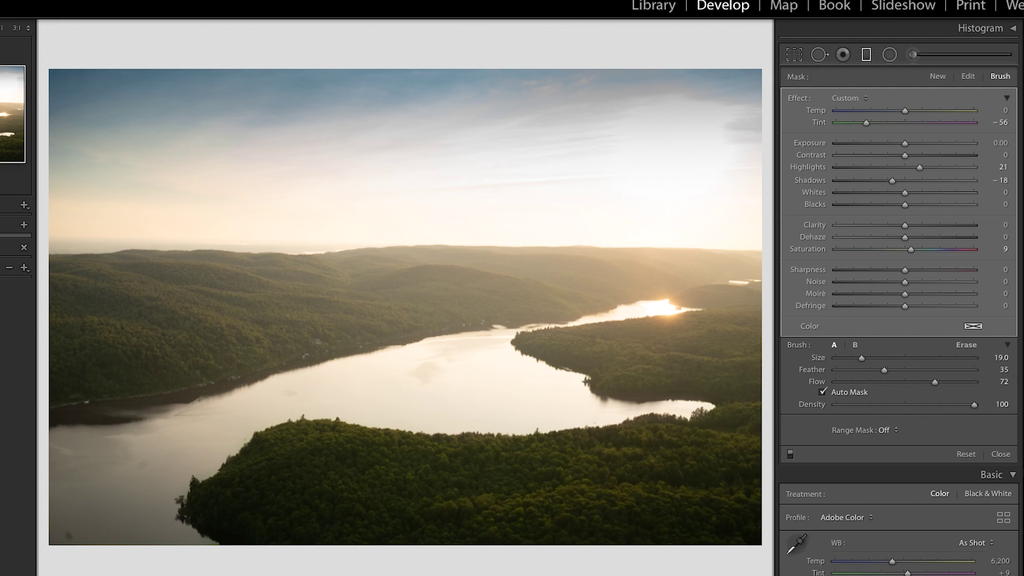
{"action": "key", "text": "k"}
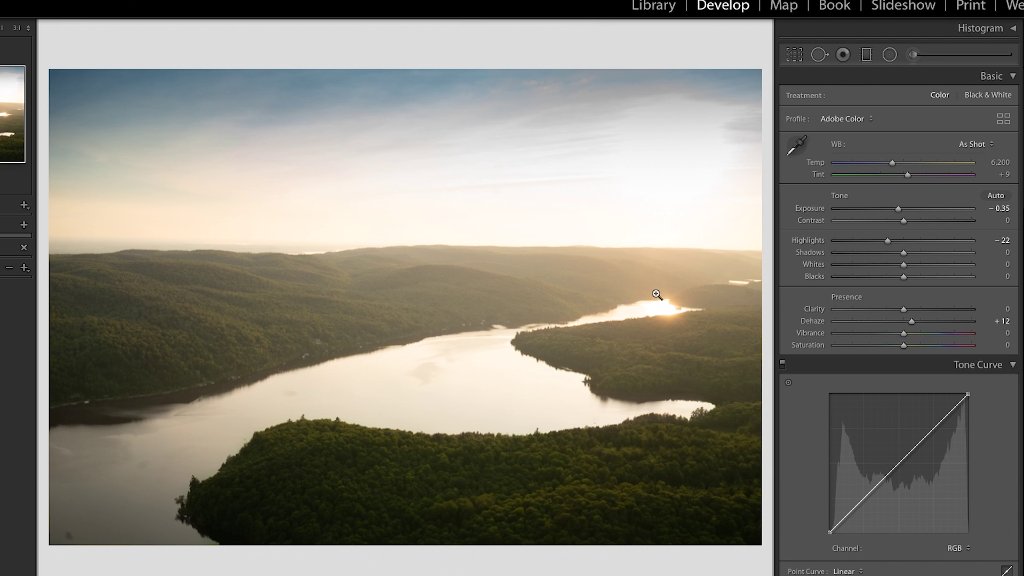
{"action": "key", "text": "backslash"}
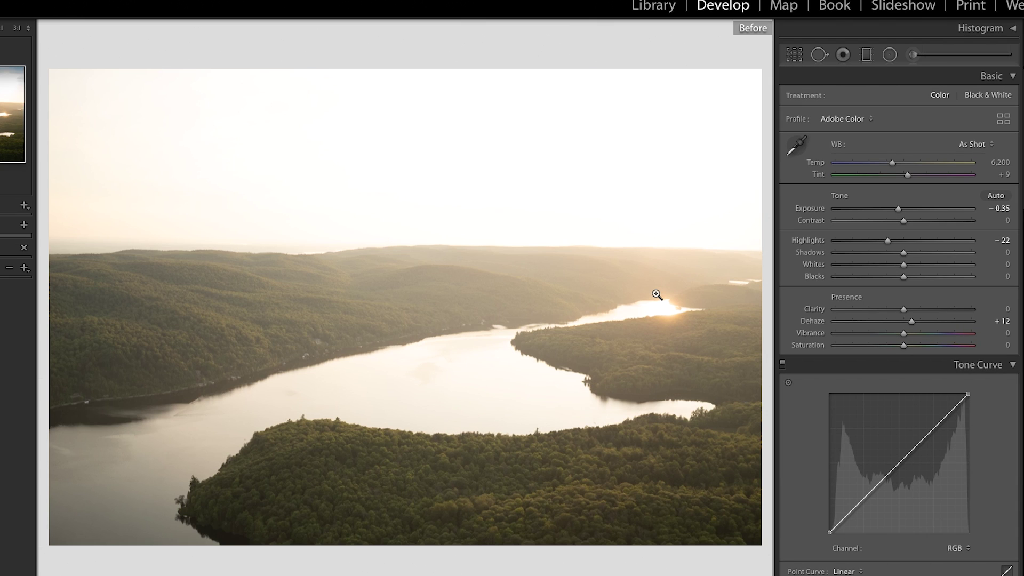
{"action": "key", "text": "backslash"}
{"action": "key", "text": "backslash"}
{"action": "key", "text": "backslash"}
{"action": "left_click", "coordinate": [866, 54]}
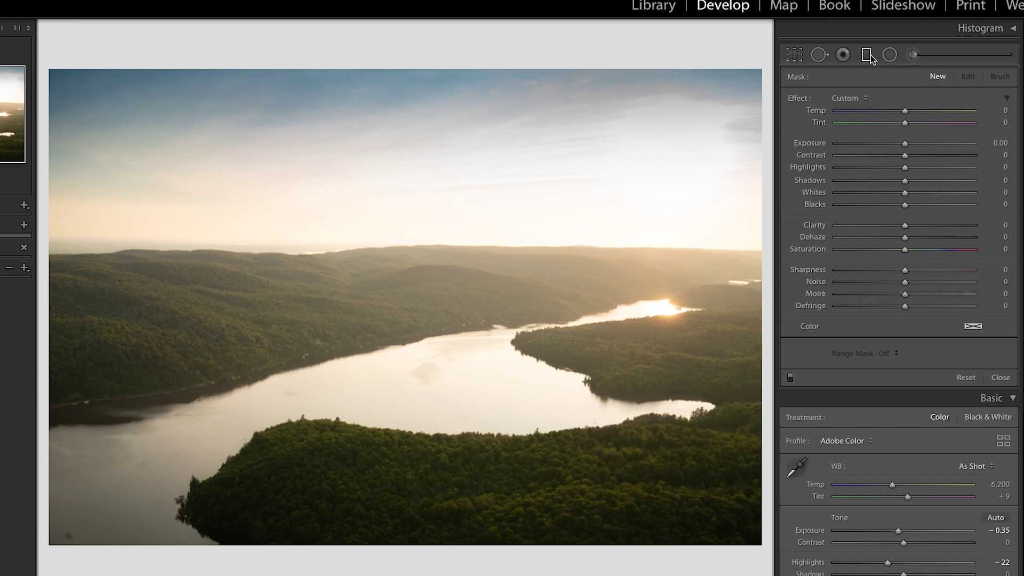
Step: Edit the foreground trees' filter to add Sharpness 12, Clarity 19 and a greener tint
{"action": "mouse_move", "coordinate": [630, 418]}
{"action": "left_click", "coordinate": [447, 382]}
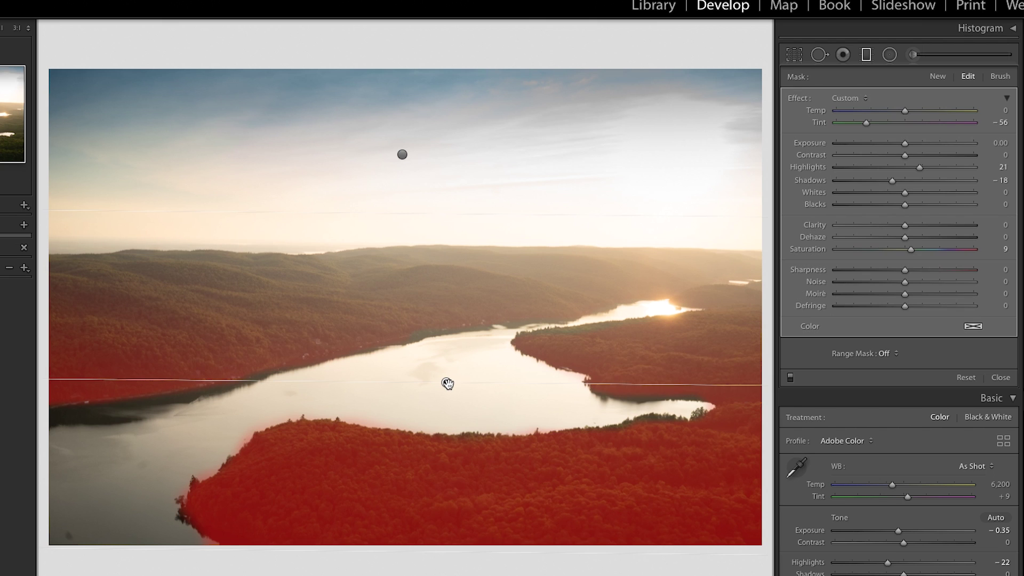
{"action": "left_click_drag", "start_coordinate": [906, 274], "coordinate": [915, 273]}
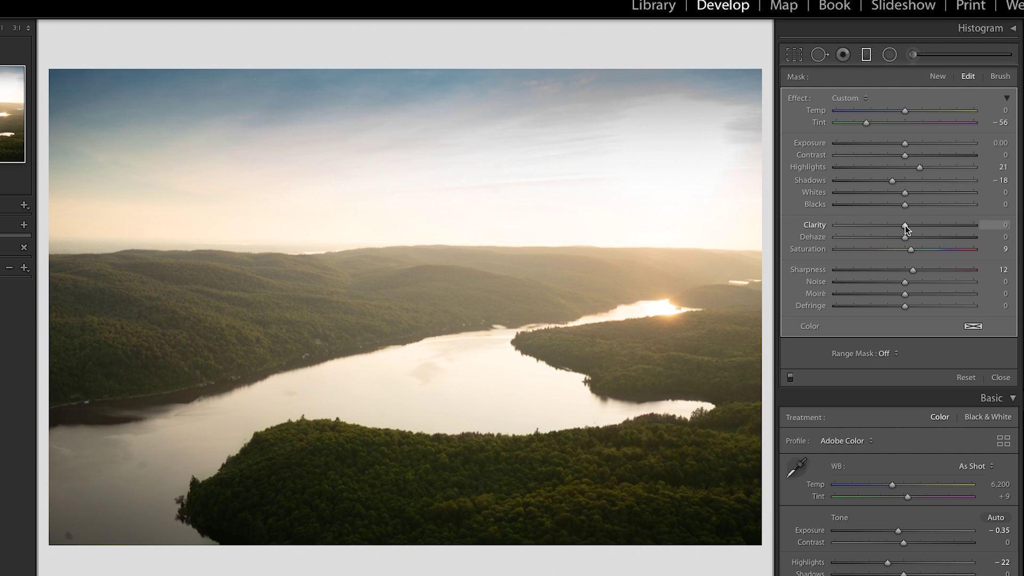
{"action": "left_click_drag", "start_coordinate": [920, 229], "coordinate": [919, 230]}
{"action": "left_click_drag", "start_coordinate": [866, 122], "coordinate": [860, 123]}
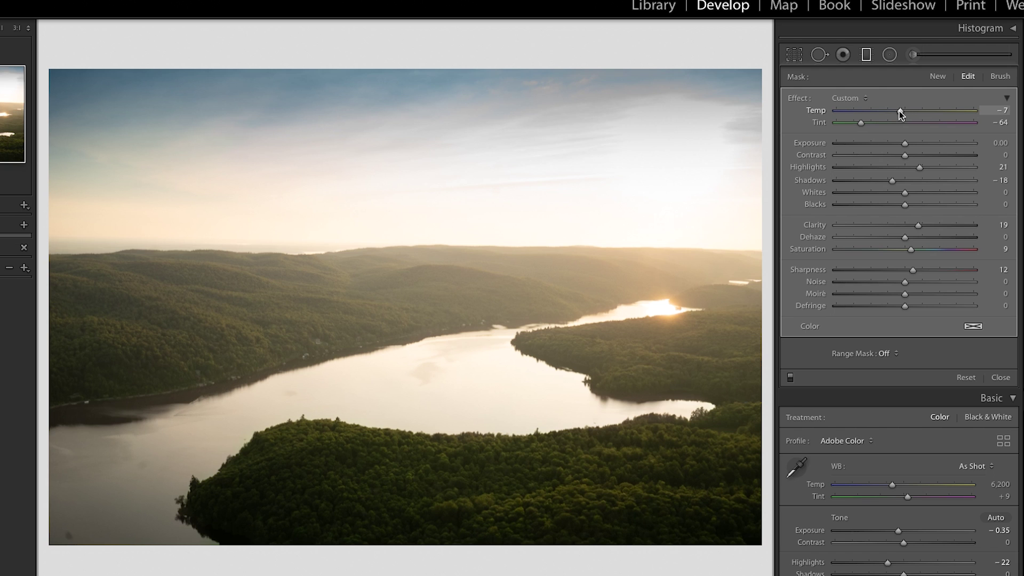
{"action": "key", "text": "m"}
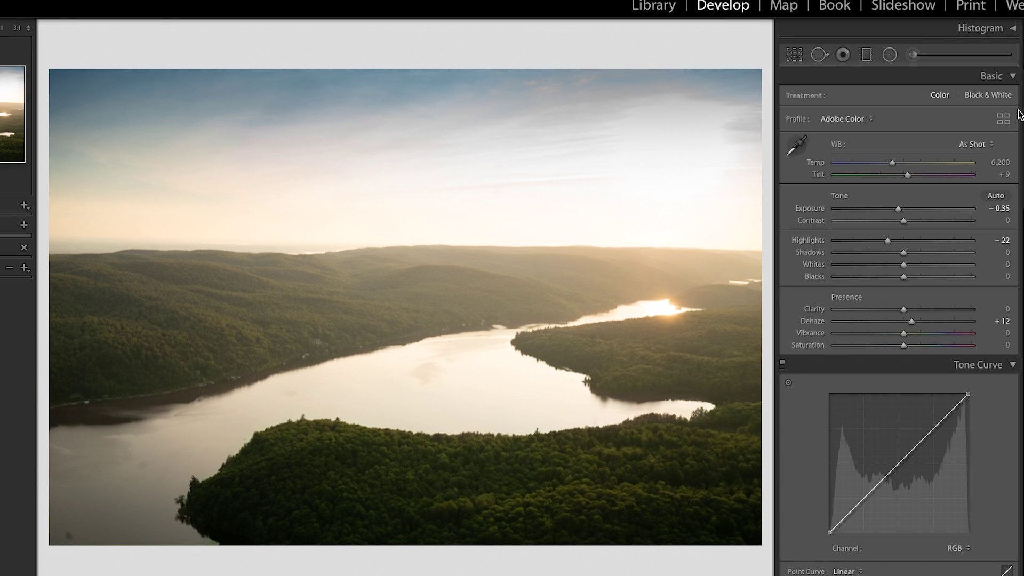
{"action": "left_click", "coordinate": [866, 55]}
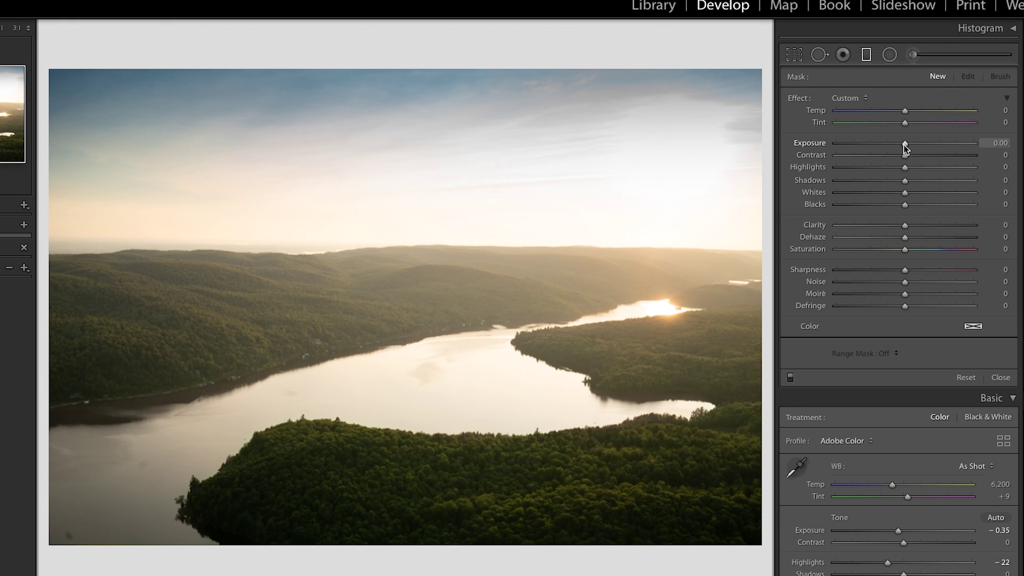
Step: Draw a diagonal gradient from the left edge: Exposure −0.66, Temp −30, Highlights −44, Whites −25
{"action": "left_click_drag", "start_coordinate": [905, 143], "coordinate": [890, 149]}
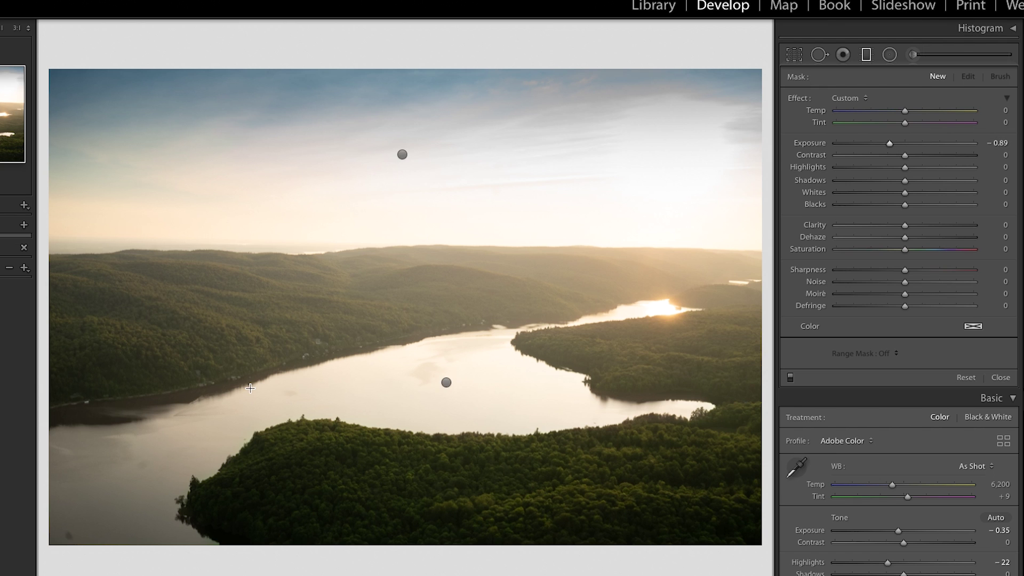
{"action": "left_click_drag", "start_coordinate": [48, 408], "coordinate": [263, 263]}
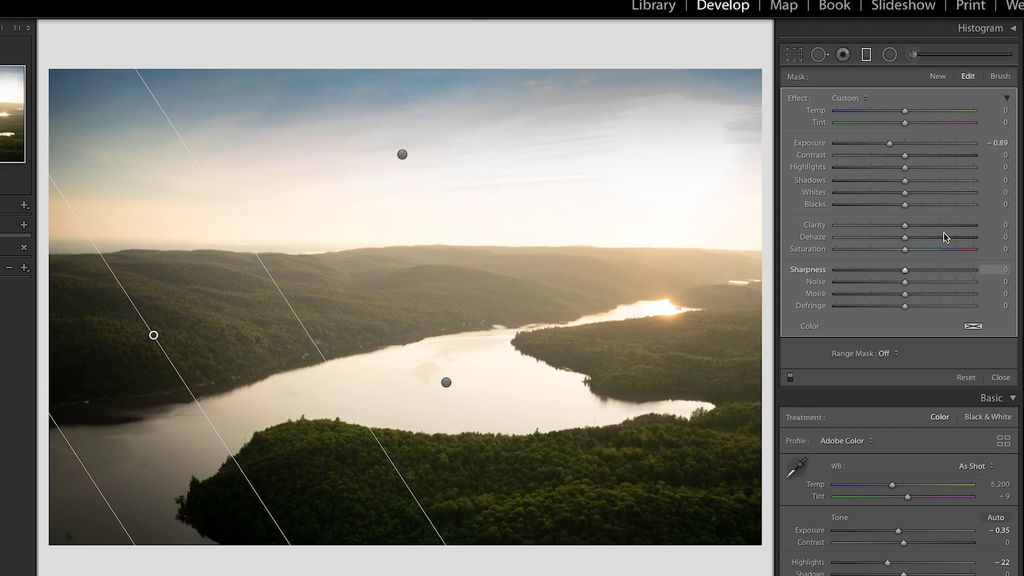
{"action": "left_click_drag", "start_coordinate": [904, 145], "coordinate": [887, 193]}
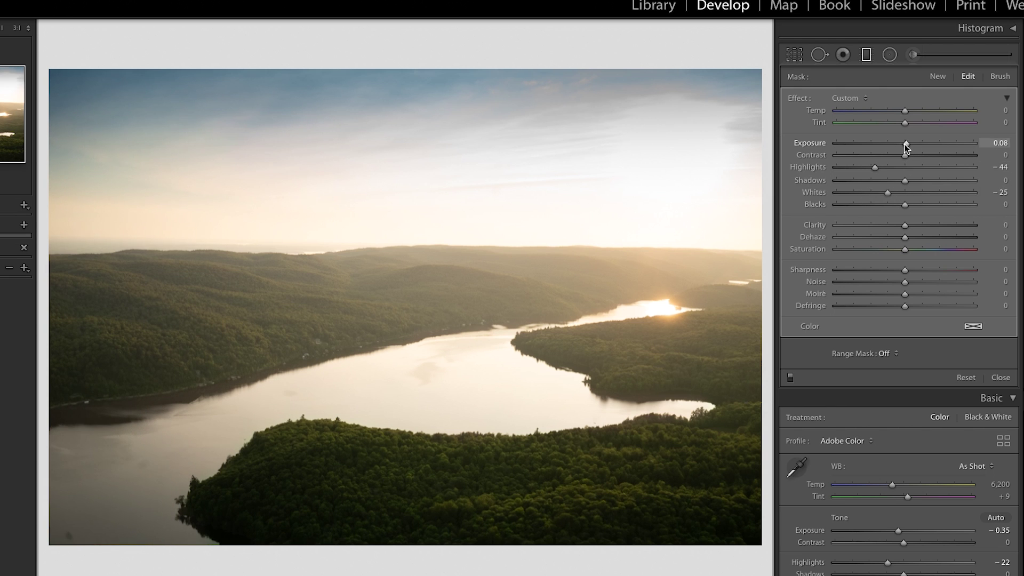
{"action": "left_click_drag", "start_coordinate": [905, 145], "coordinate": [898, 145]}
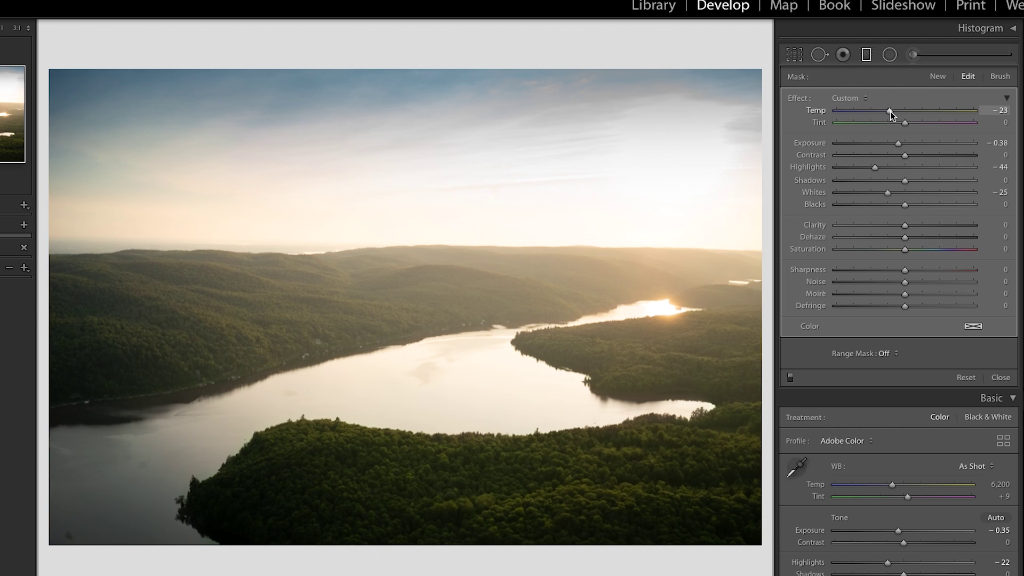
{"action": "mouse_move", "coordinate": [892, 111]}
{"action": "left_mouse_down"}
{"action": "mouse_move", "coordinate": [905, 113]}
{"action": "mouse_move", "coordinate": [895, 114]}
{"action": "left_mouse_up"}
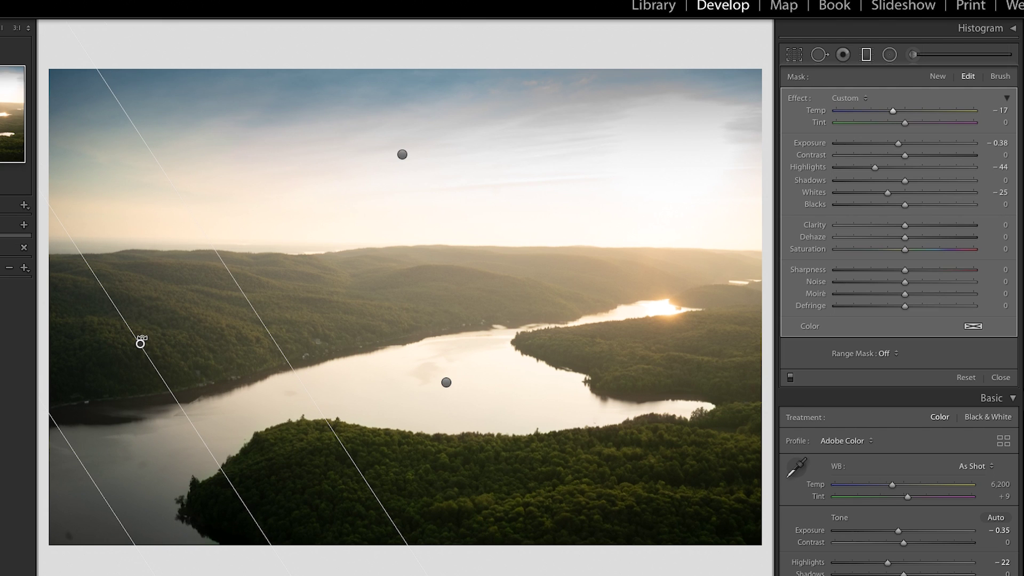
{"action": "left_click_drag", "start_coordinate": [141, 343], "coordinate": [164, 331]}
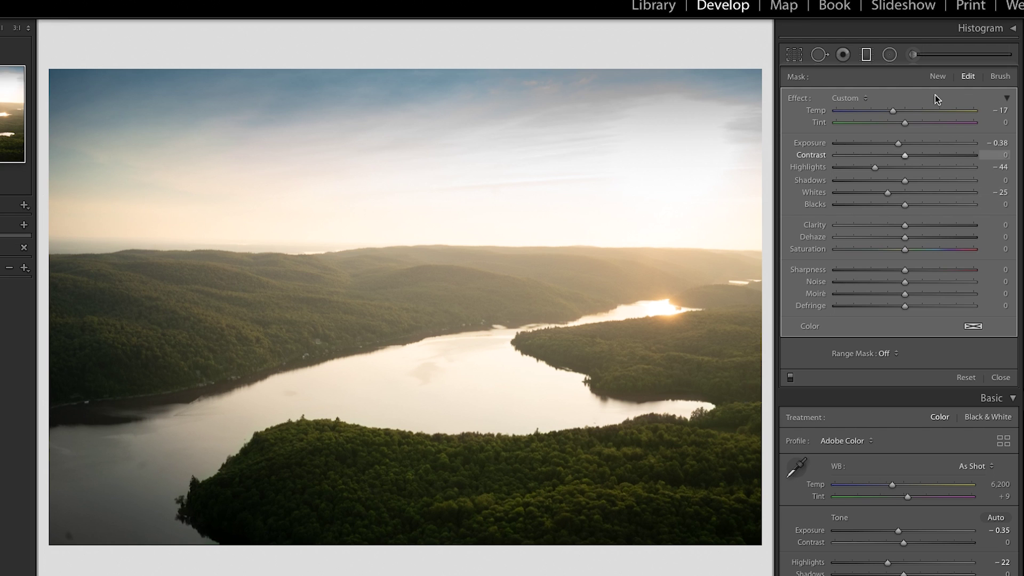
{"action": "left_click_drag", "start_coordinate": [893, 111], "coordinate": [884, 111]}
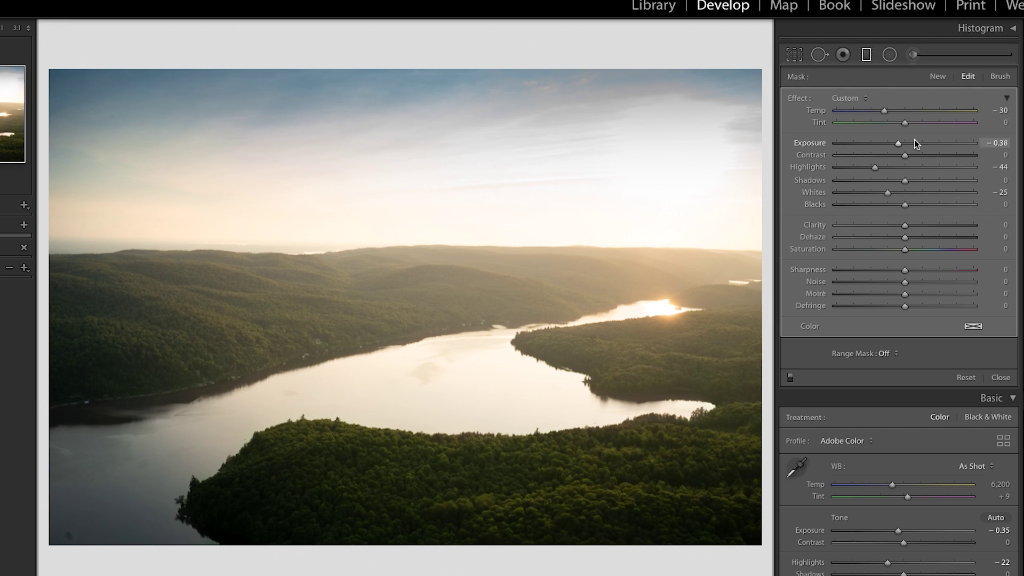
{"action": "left_click_drag", "start_coordinate": [900, 145], "coordinate": [894, 145]}
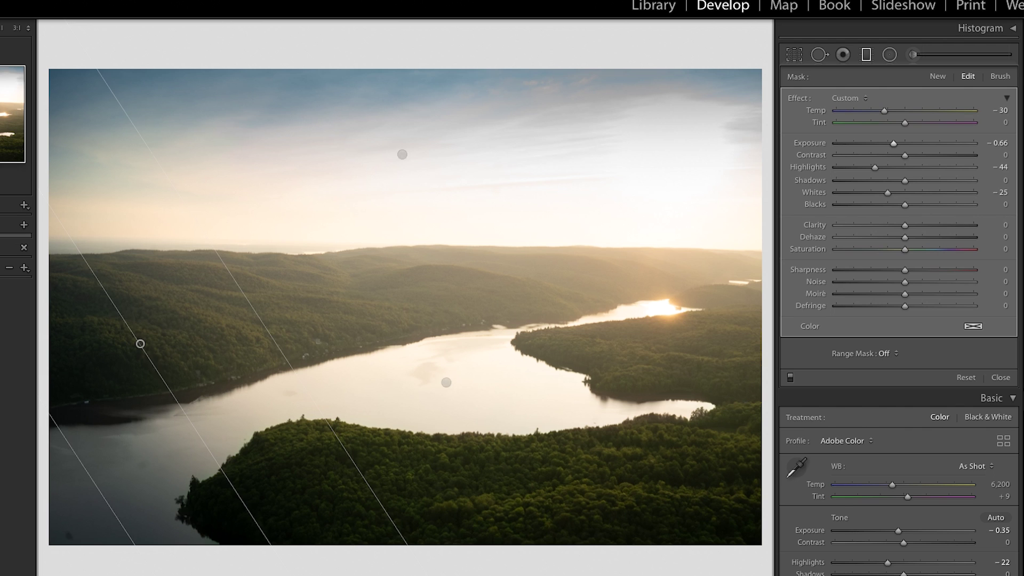
{"action": "key", "text": "m"}
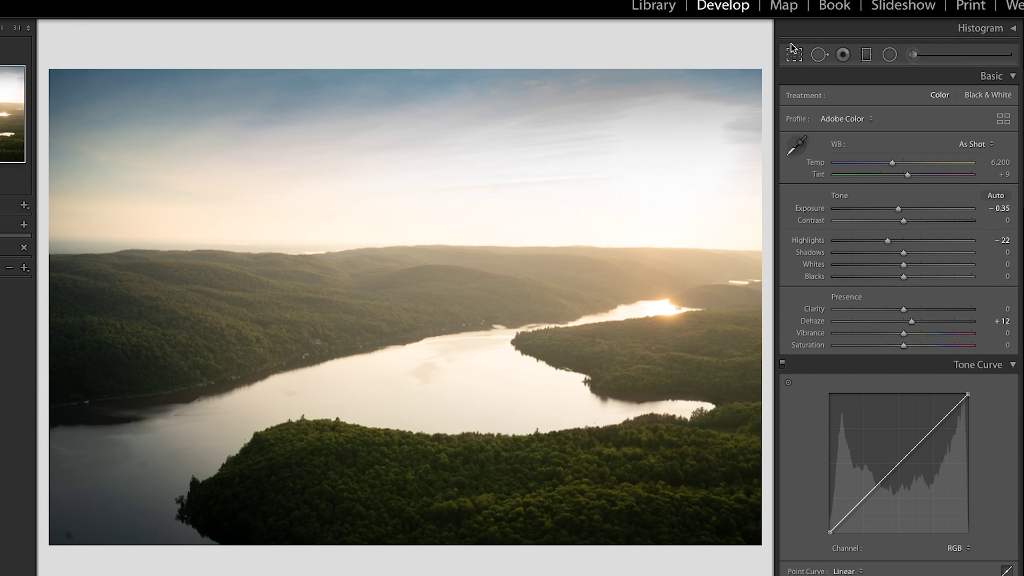
Step: Draw a warming gradient across the right side: Temp 29, Exposure 0.14, Highlights 7, Shadows −9
{"action": "left_click", "coordinate": [869, 56]}
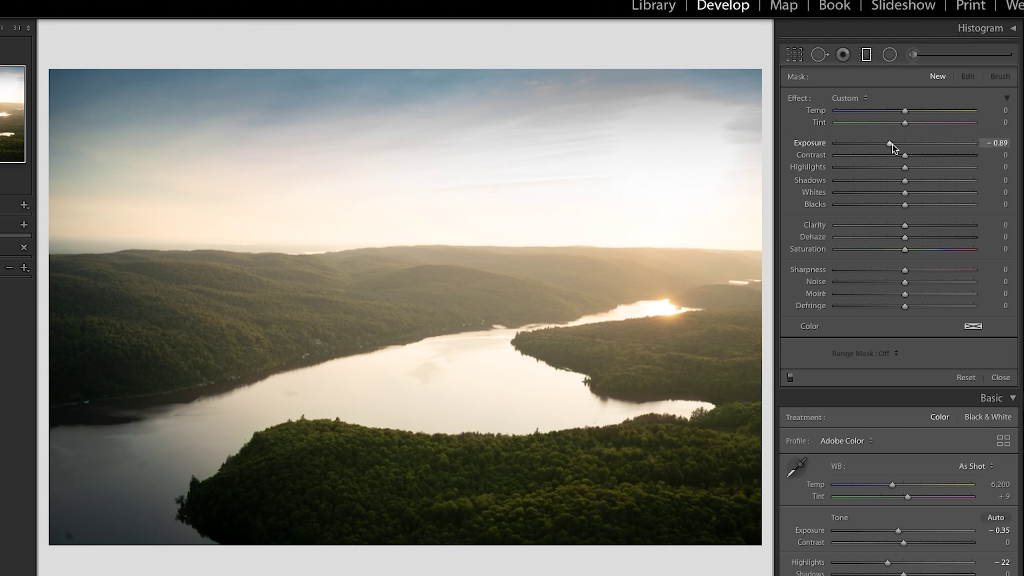
{"action": "left_click_drag", "start_coordinate": [891, 144], "coordinate": [913, 148]}
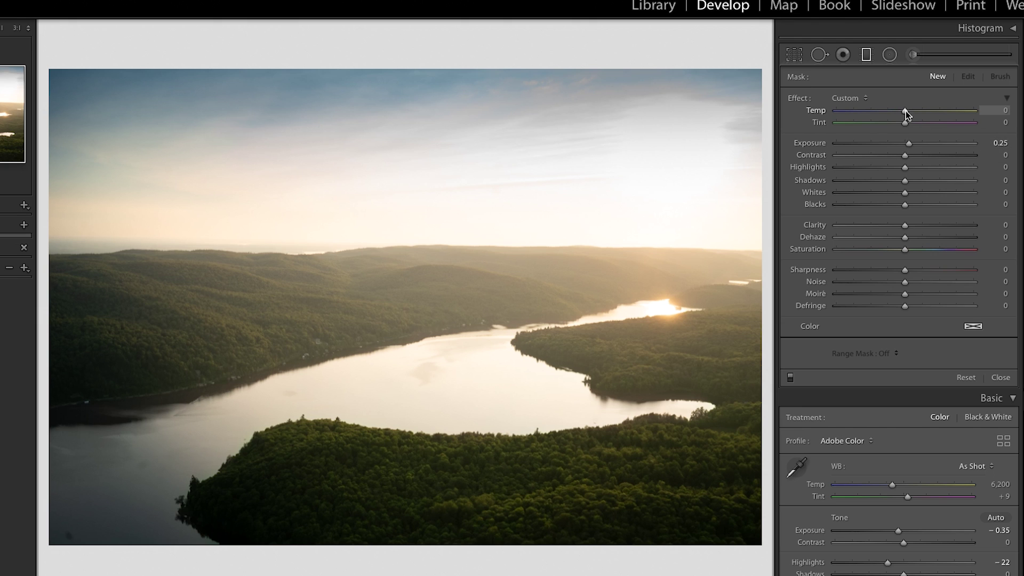
{"action": "left_click_drag", "start_coordinate": [905, 111], "coordinate": [921, 114]}
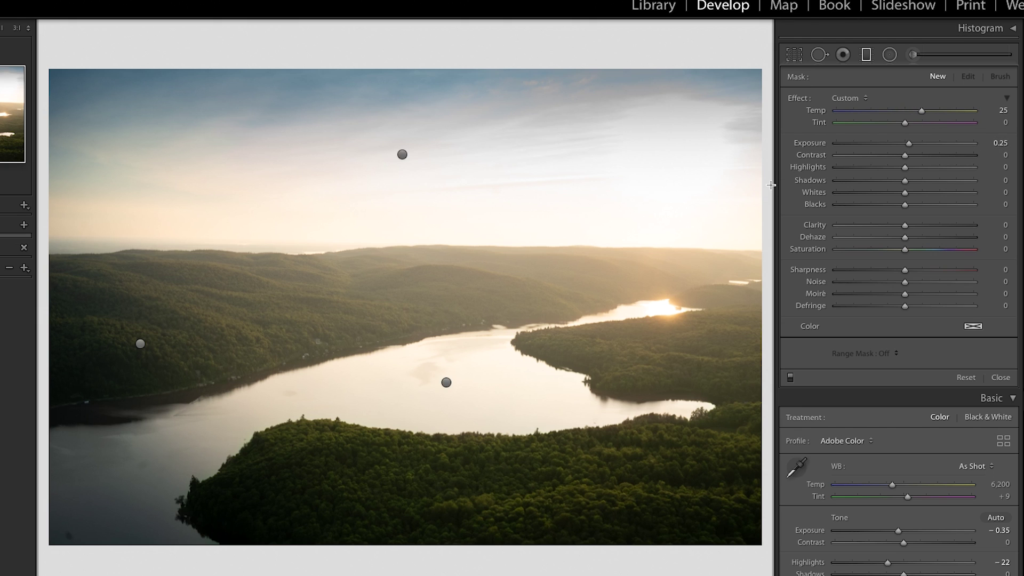
{"action": "left_click_drag", "start_coordinate": [755, 181], "coordinate": [395, 475]}
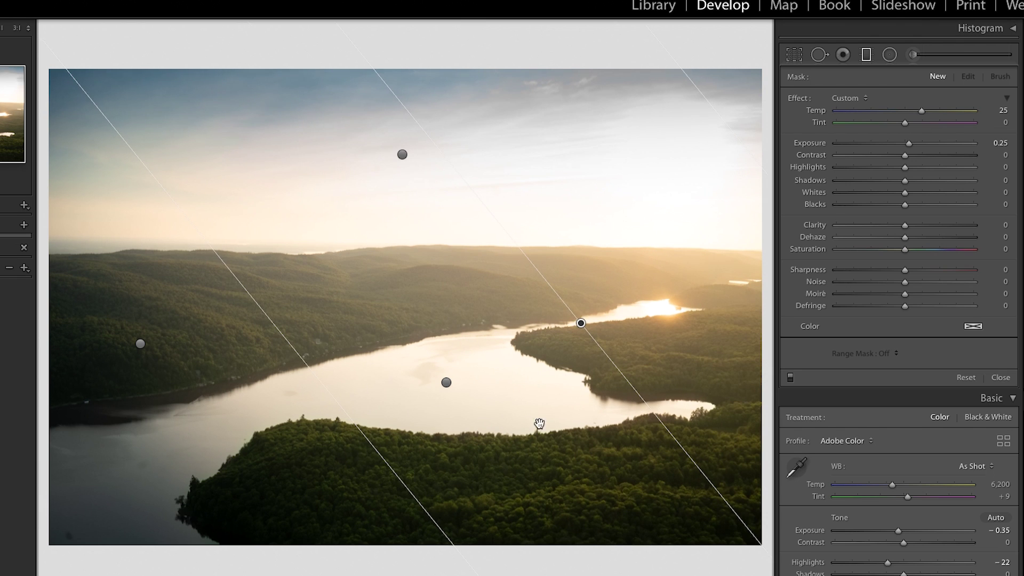
{"action": "left_click_drag", "start_coordinate": [922, 111], "coordinate": [925, 110]}
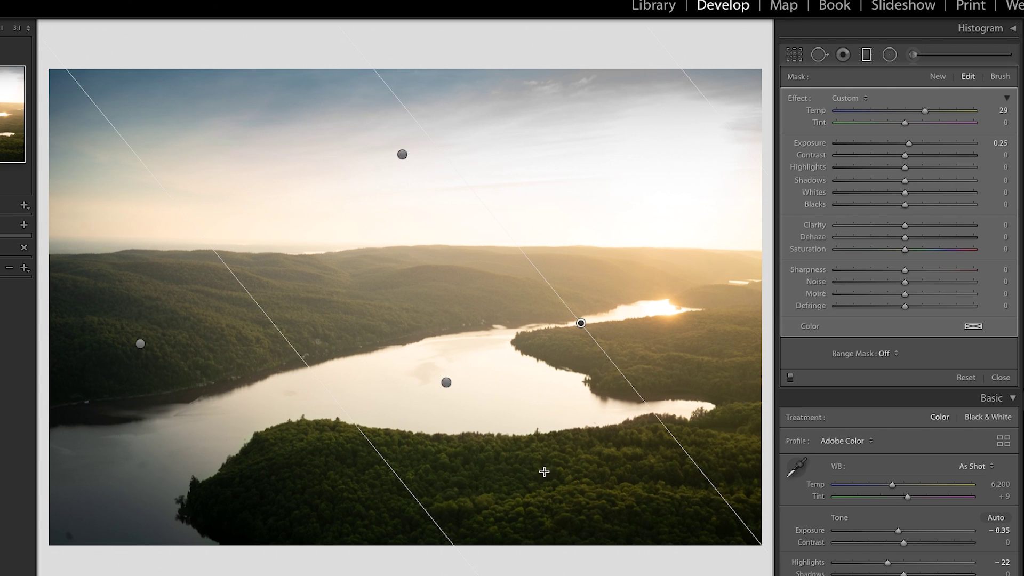
{"action": "left_click_drag", "start_coordinate": [905, 181], "coordinate": [899, 182]}
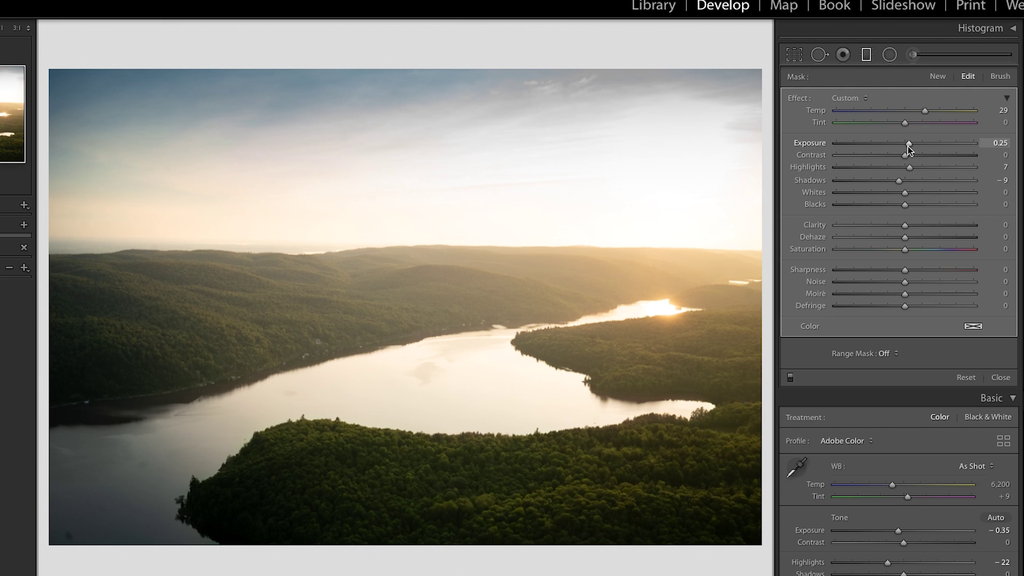
{"action": "left_click_drag", "start_coordinate": [908, 146], "coordinate": [908, 145]}
{"action": "key", "text": "m"}
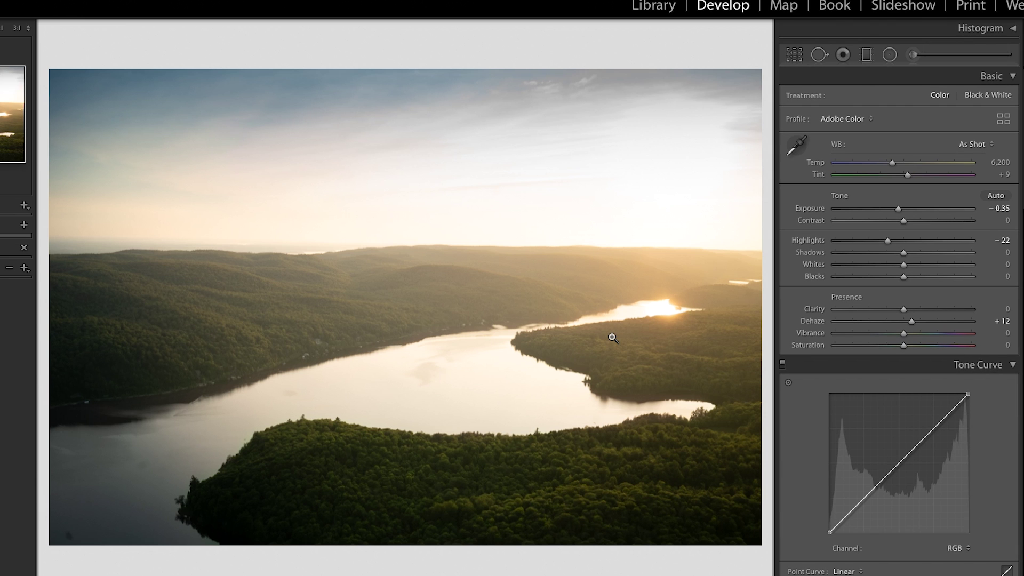
{"action": "key", "text": "backslash"}
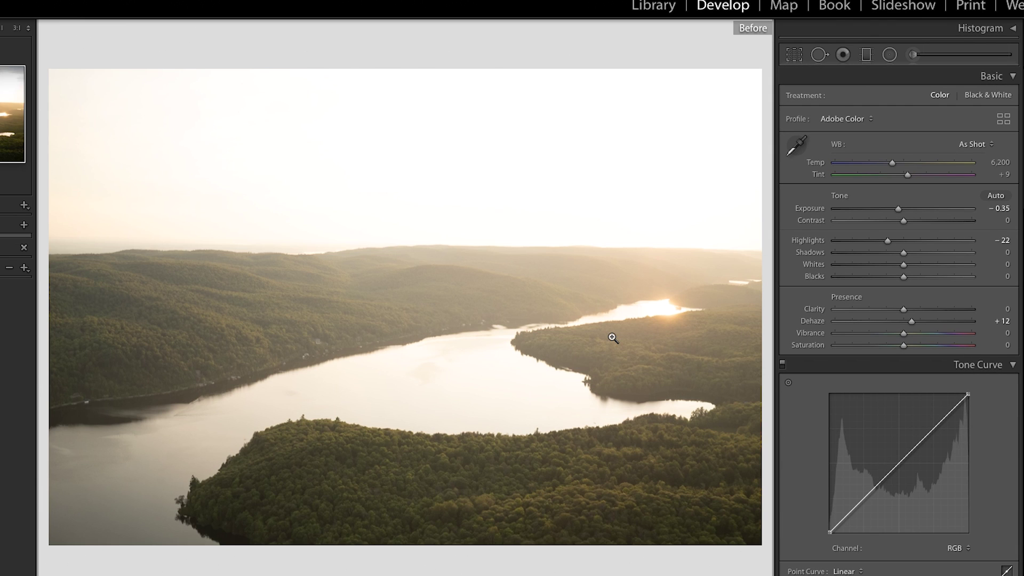
{"action": "key", "text": "backslash"}
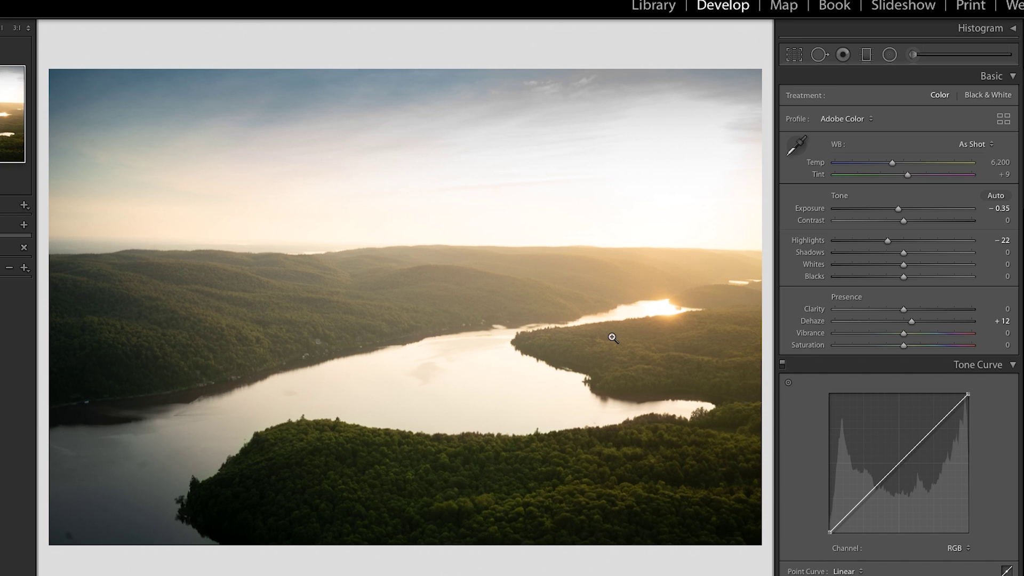